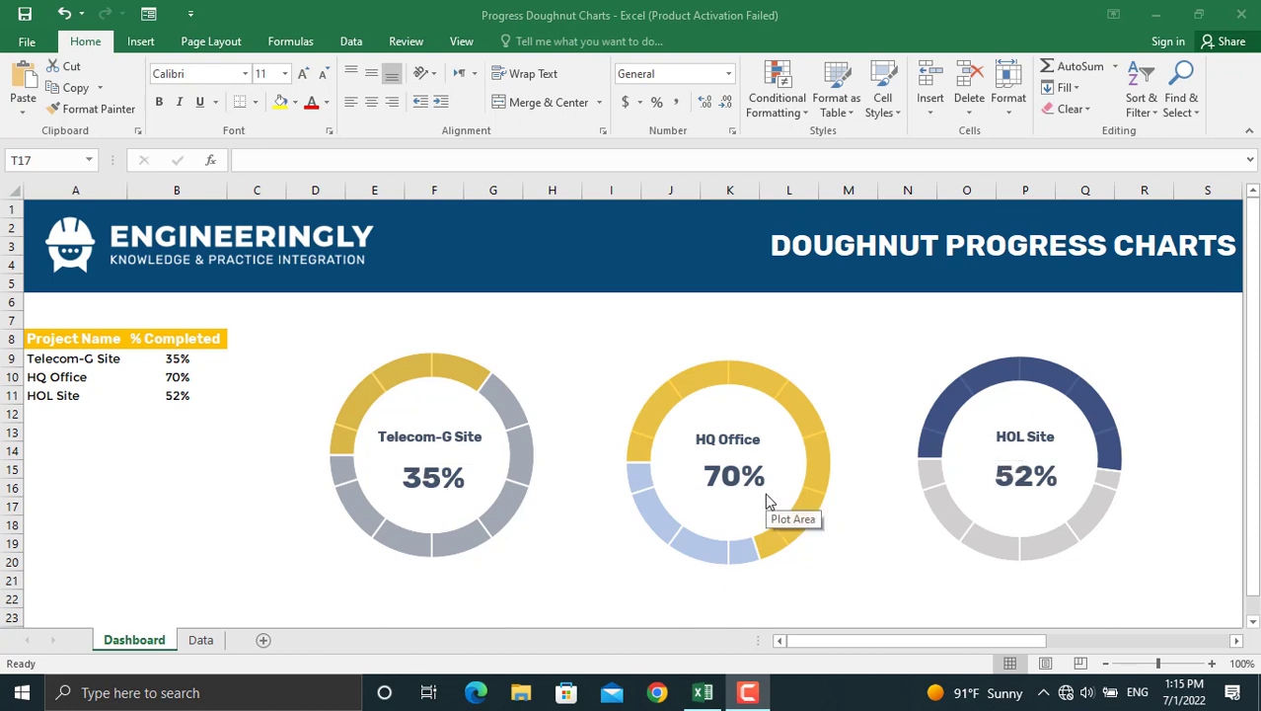
# Step: Enter completions of 54, 45 and 67 for Telecom-G Site, HQ Office and HOL Site
pyautogui.click(649, 614)
pyautogui.click(176, 360)
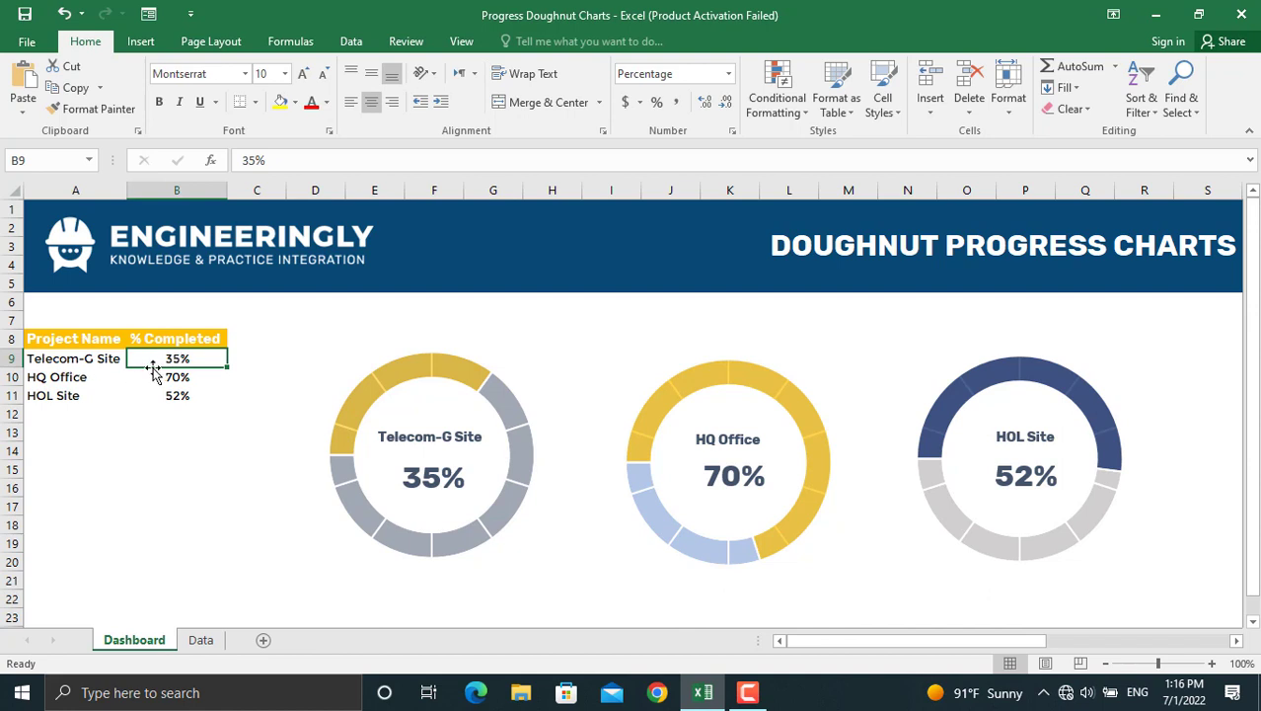
pyautogui.write('54')
pyautogui.press('Return')
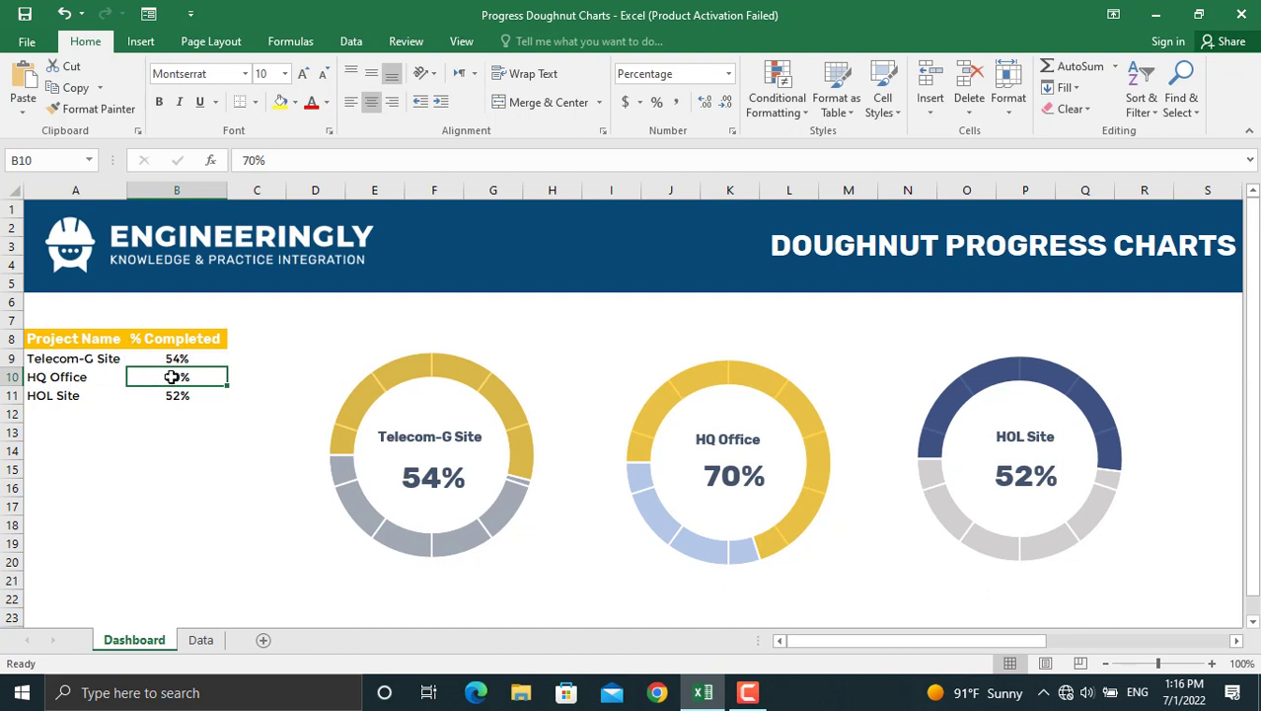
pyautogui.write('45')
pyautogui.press('Return')
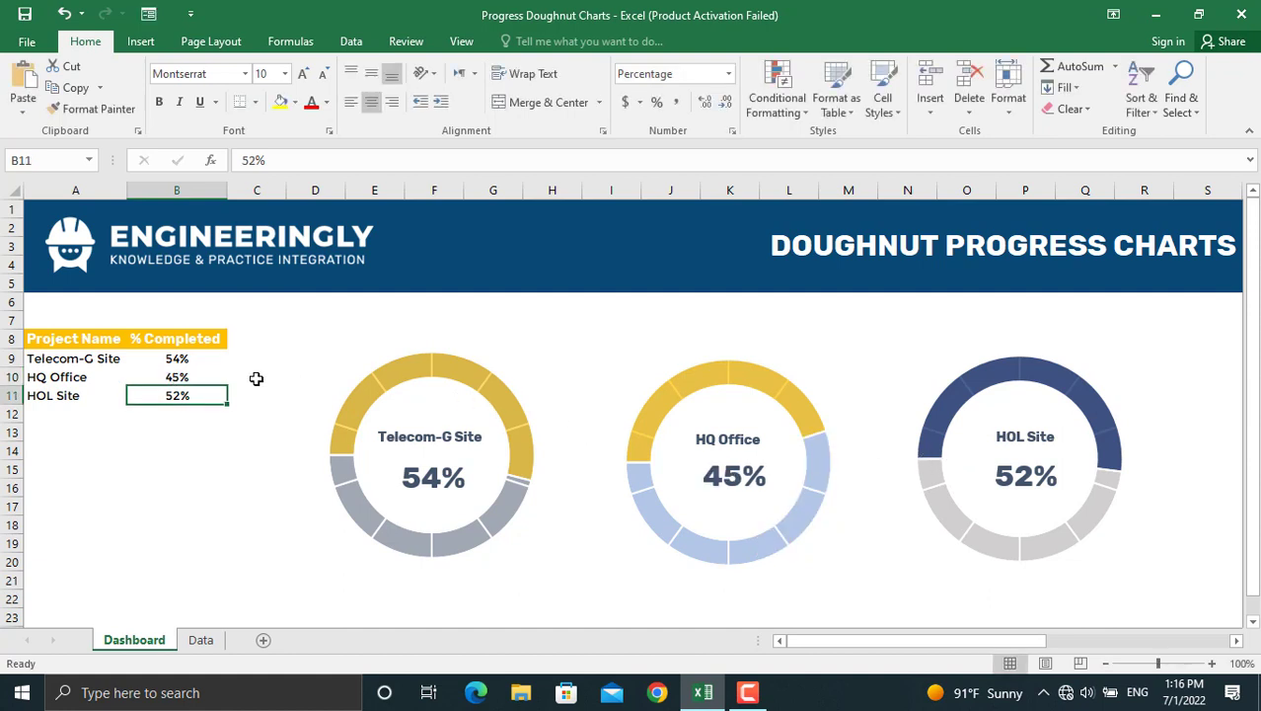
pyautogui.write('67')
pyautogui.press('Return')
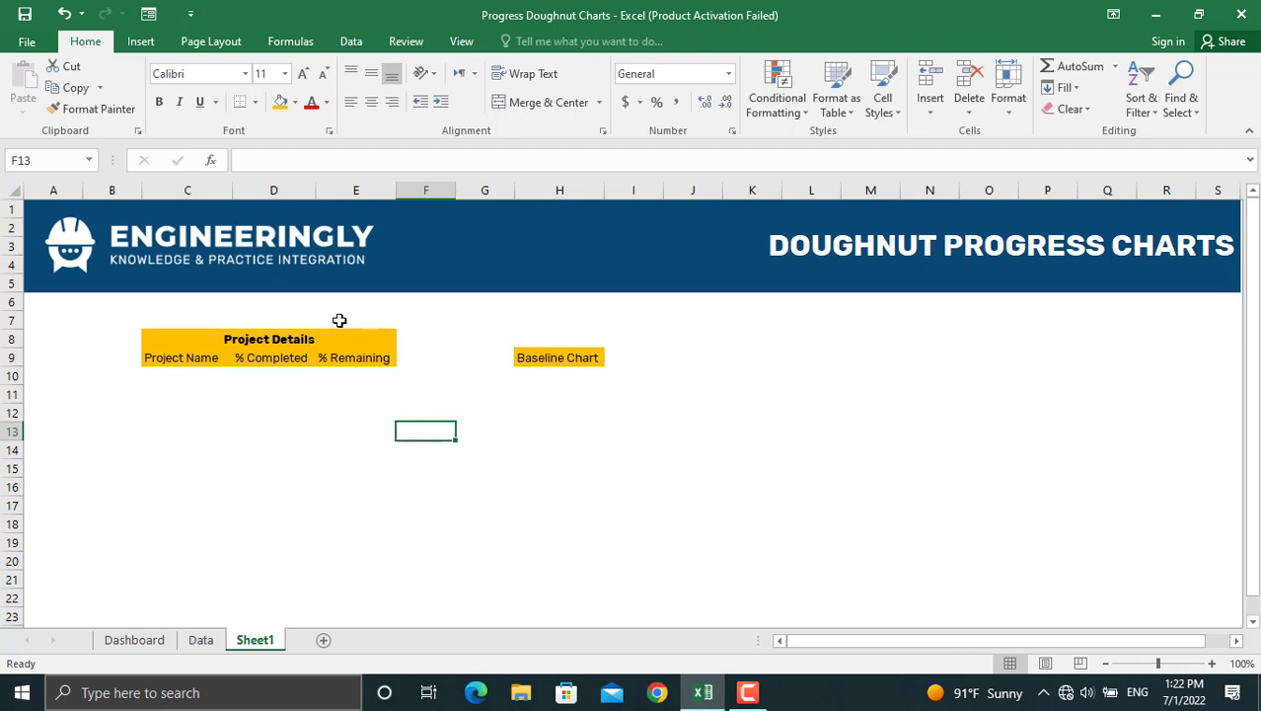
# Step: Enter 'Project #1' in C10 with 45% completed in D10
pyautogui.click(201, 378)
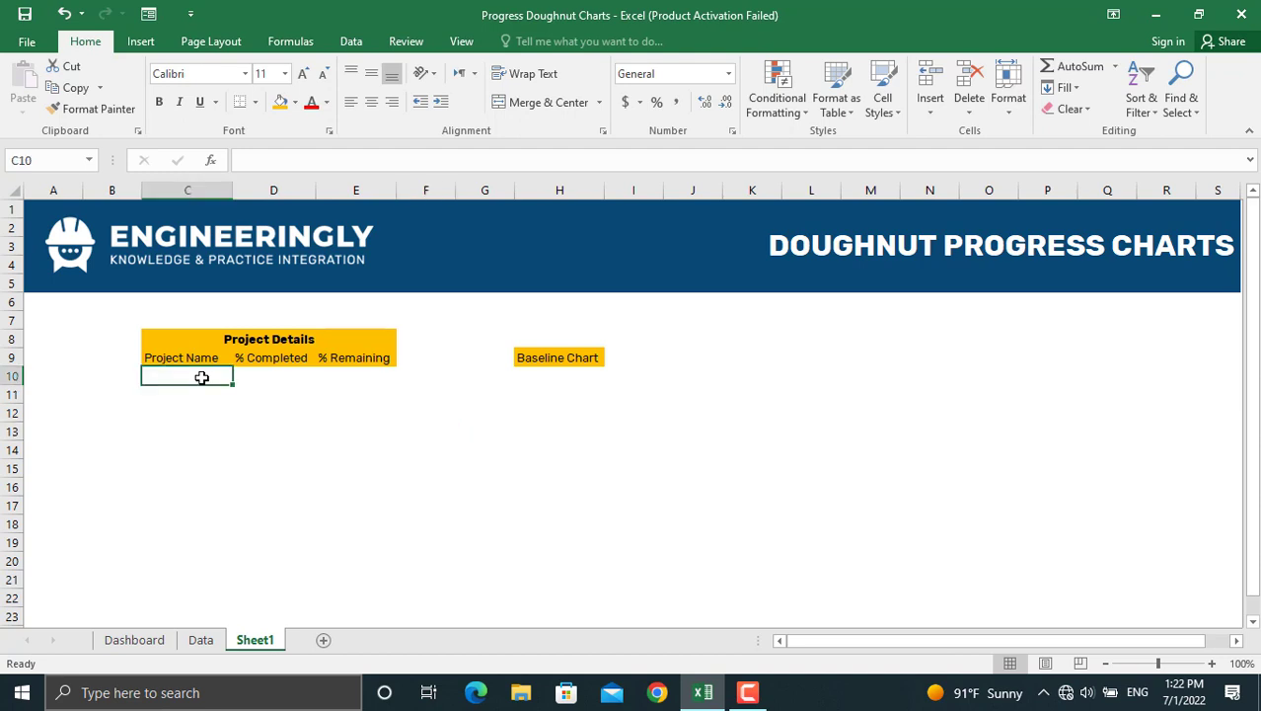
pyautogui.write('Proj')
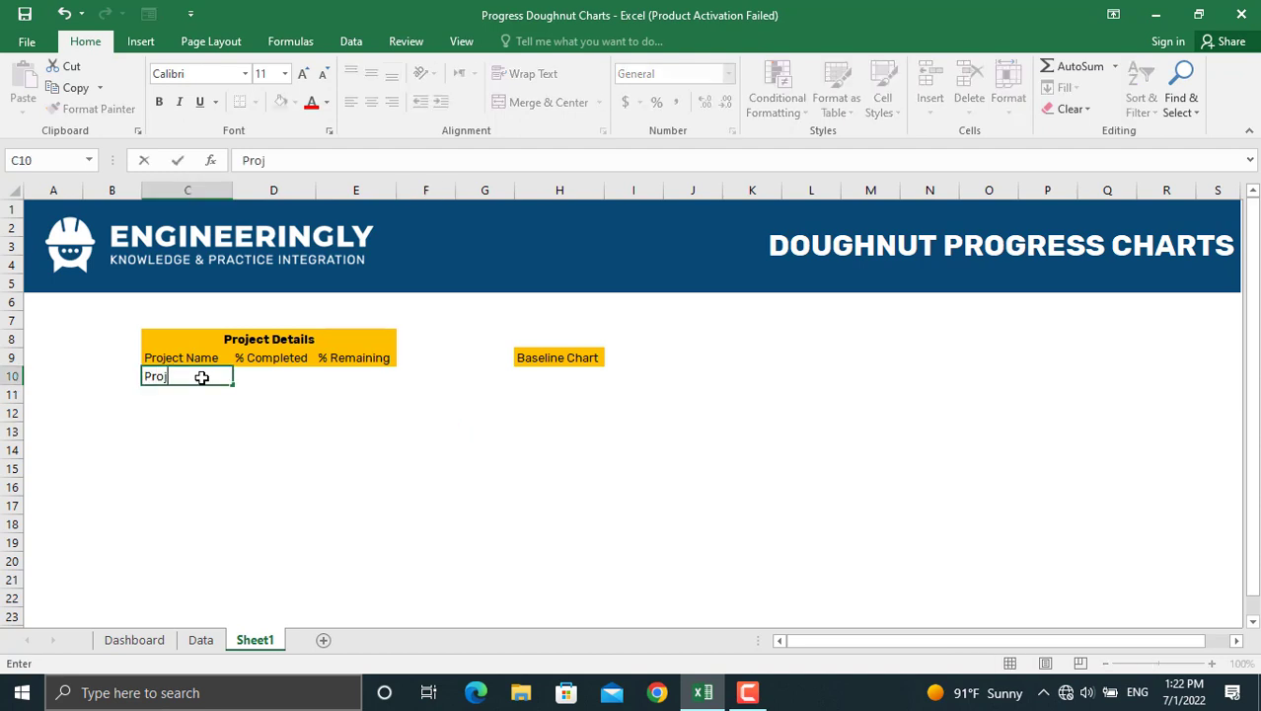
pyautogui.write('ect #1')
pyautogui.press('Tab')
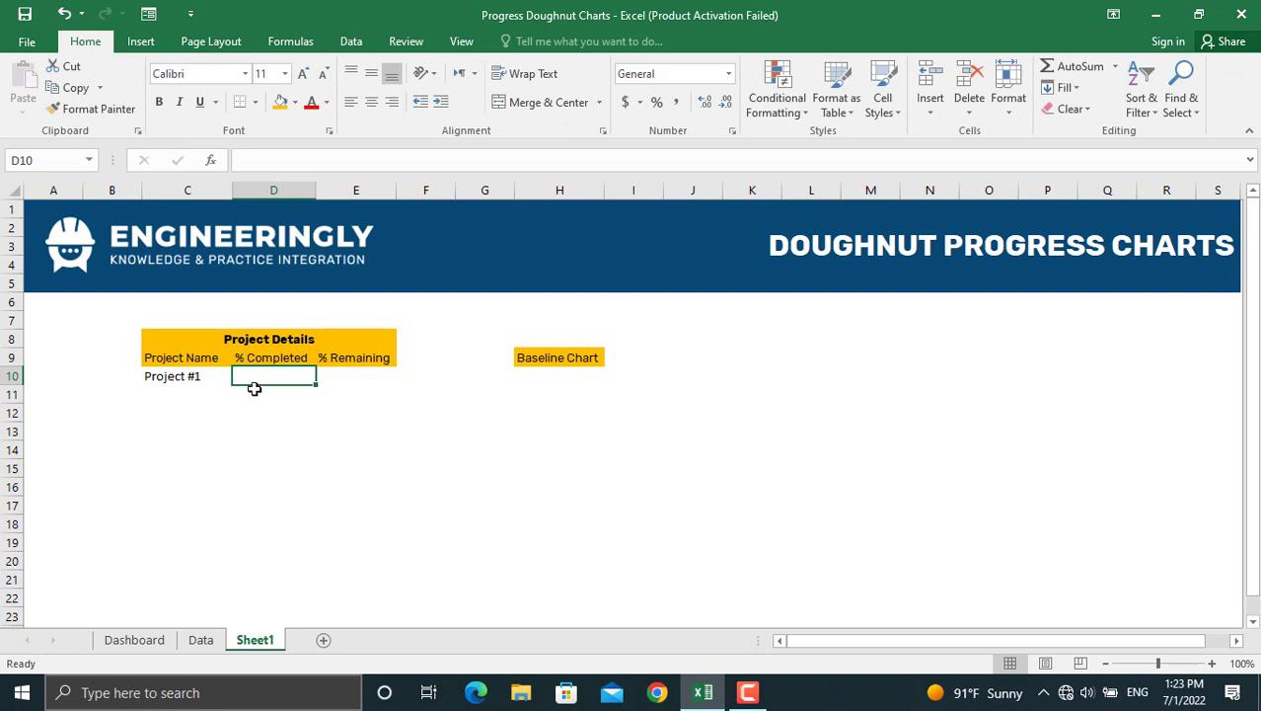
pyautogui.write('45%')
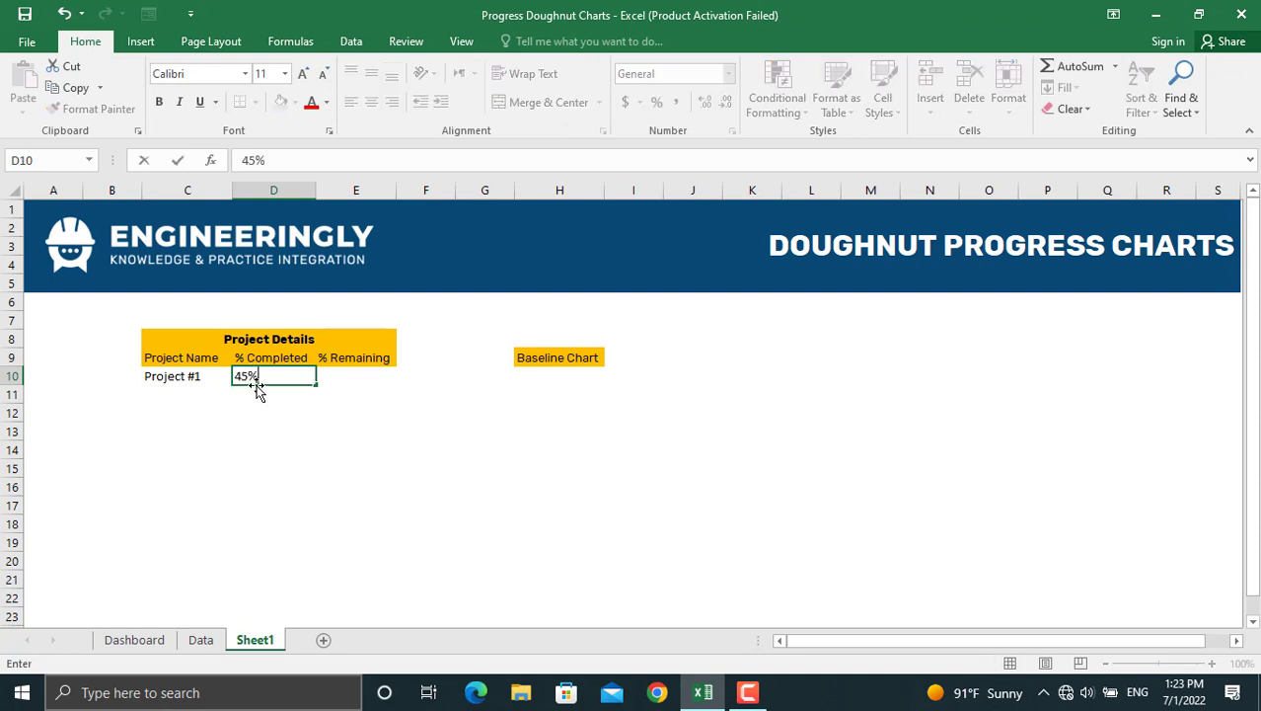
pyautogui.press('Return')
# Step: Put =100%-D10 in E10 and show the 55% result without decimals
pyautogui.press('Right')
pyautogui.press('Up')
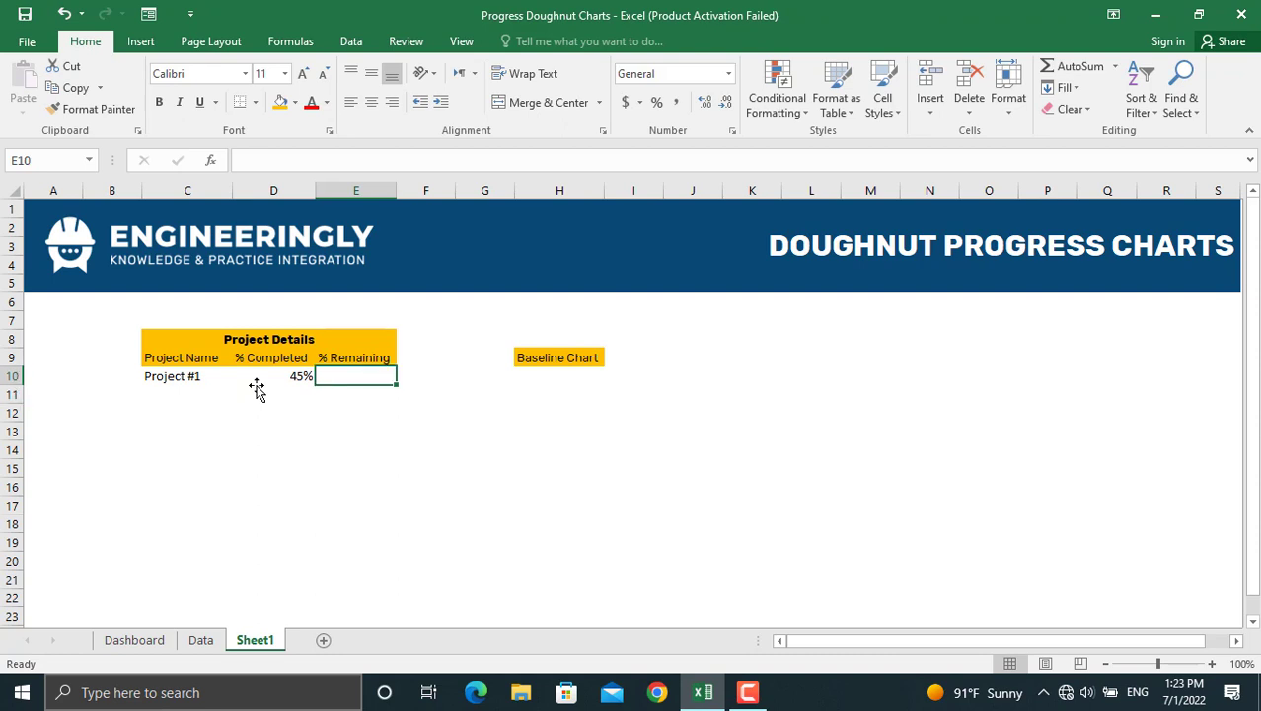
pyautogui.write('=100%')
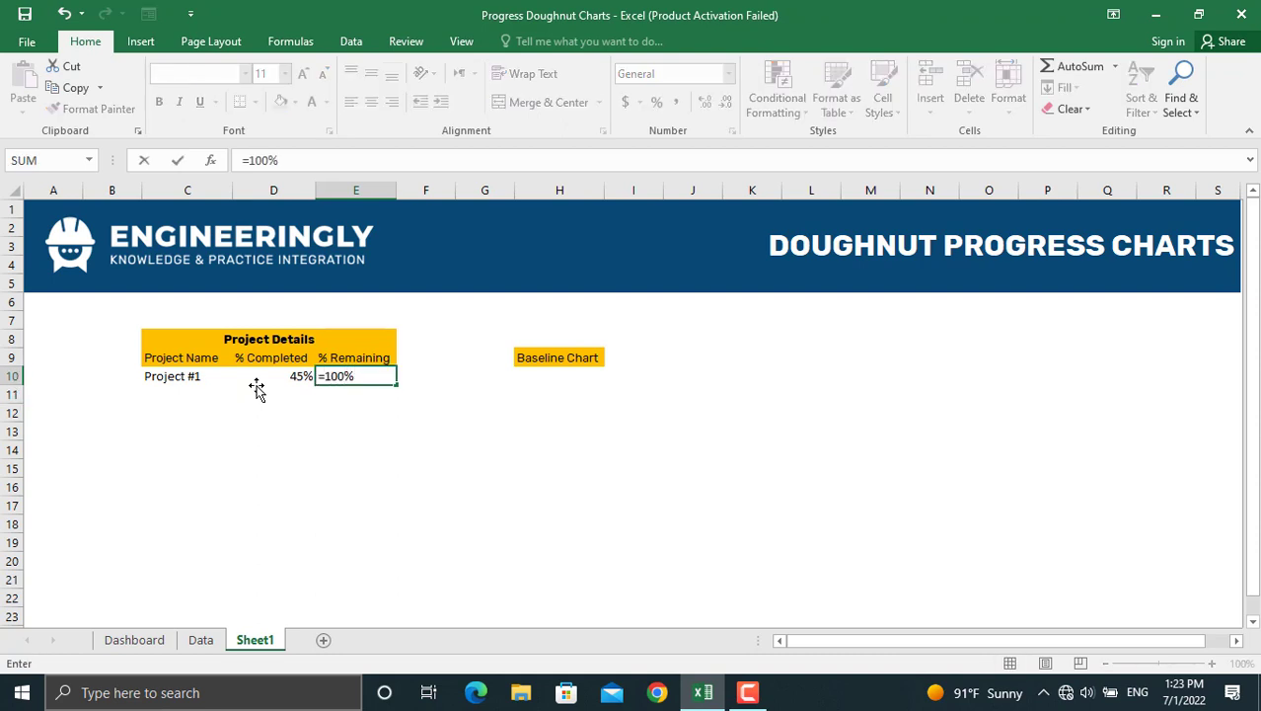
pyautogui.write('-')
pyautogui.click(280, 375)
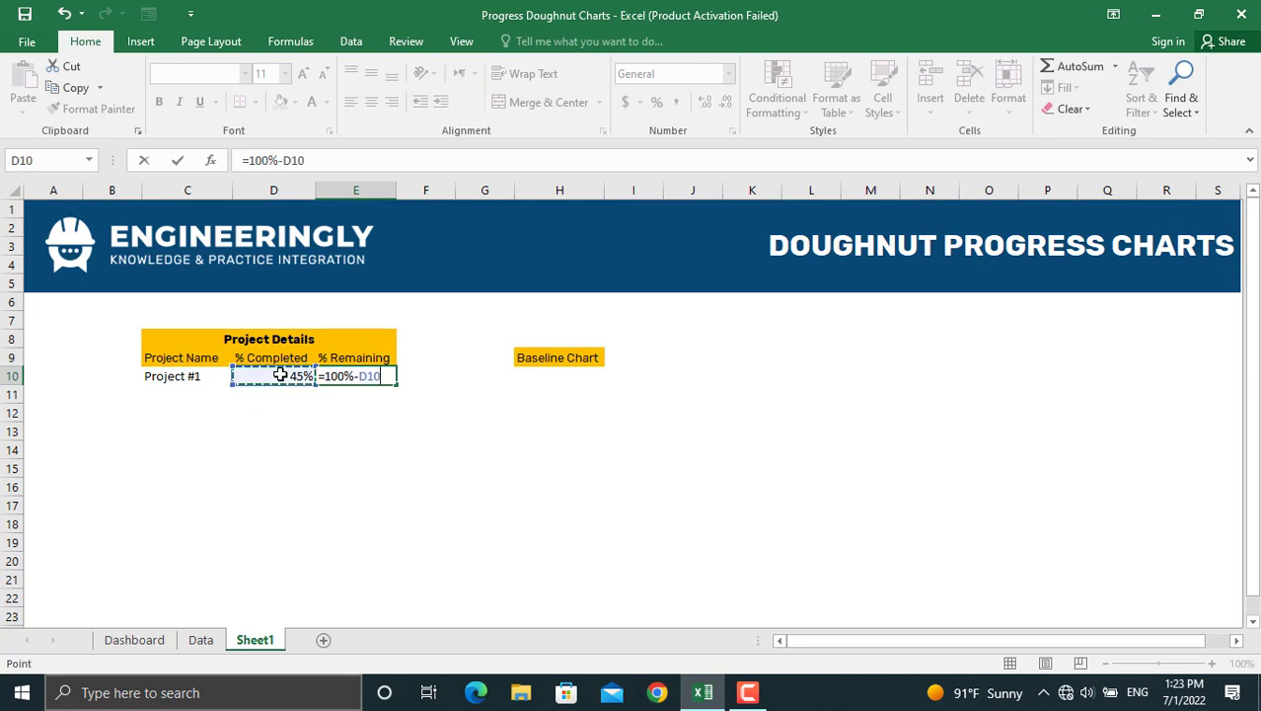
pyautogui.press('Return')
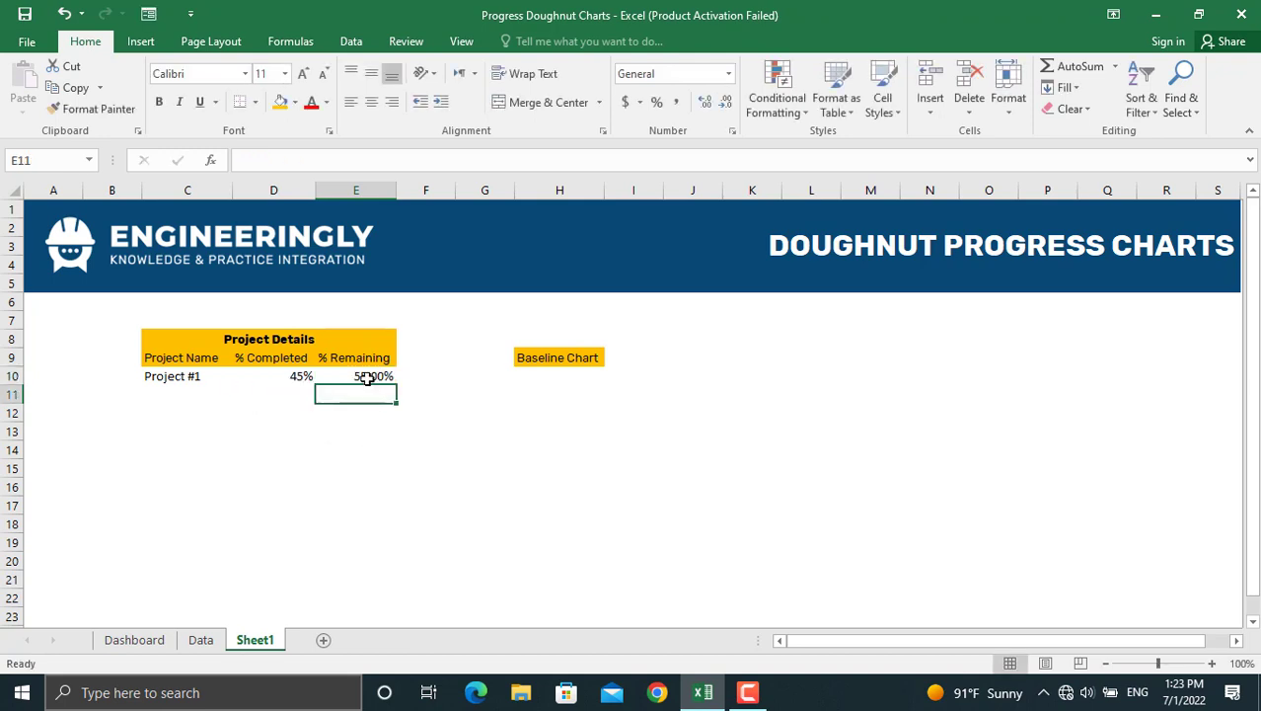
pyautogui.click(365, 378)
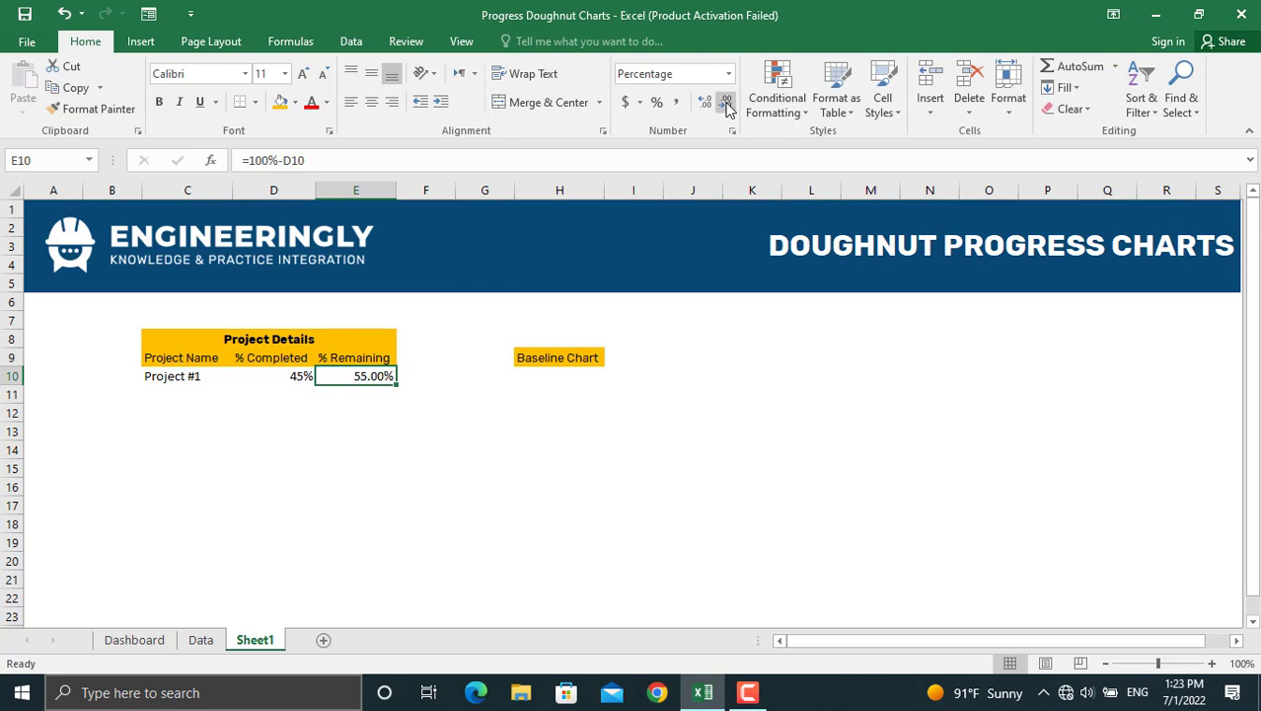
pyautogui.click(727, 107)
pyautogui.click(726, 107)
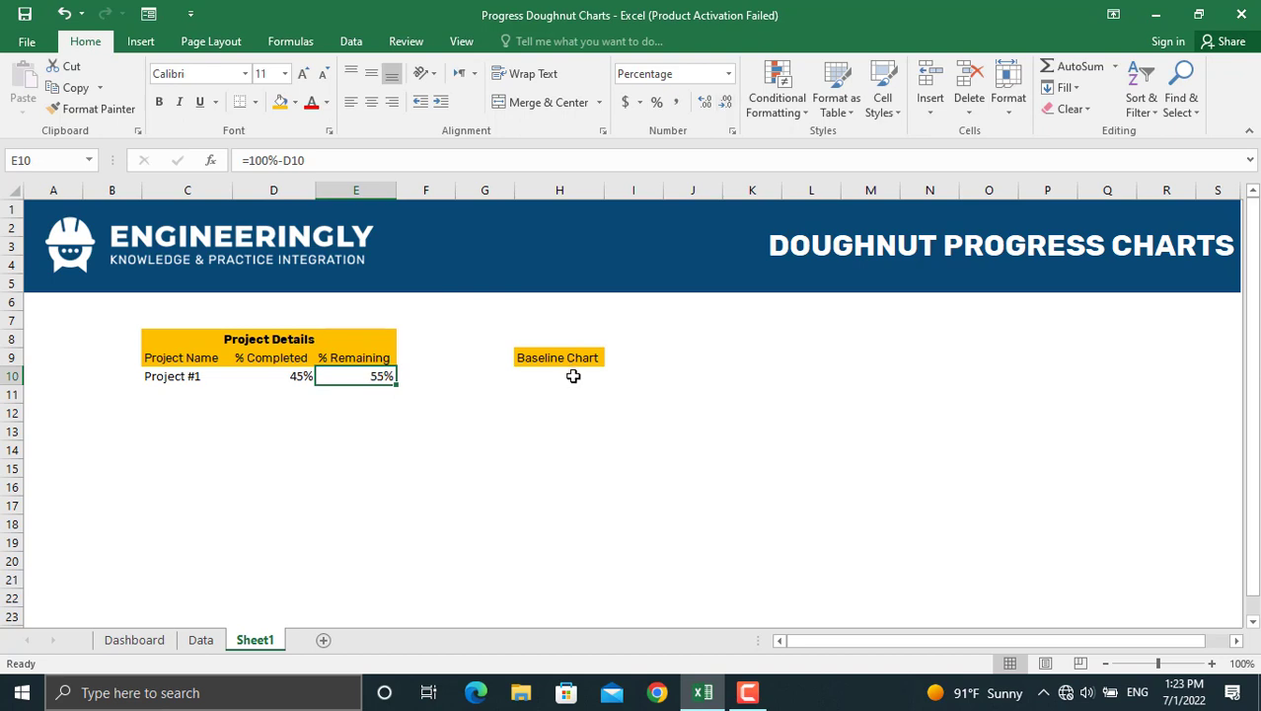
pyautogui.click(573, 376)
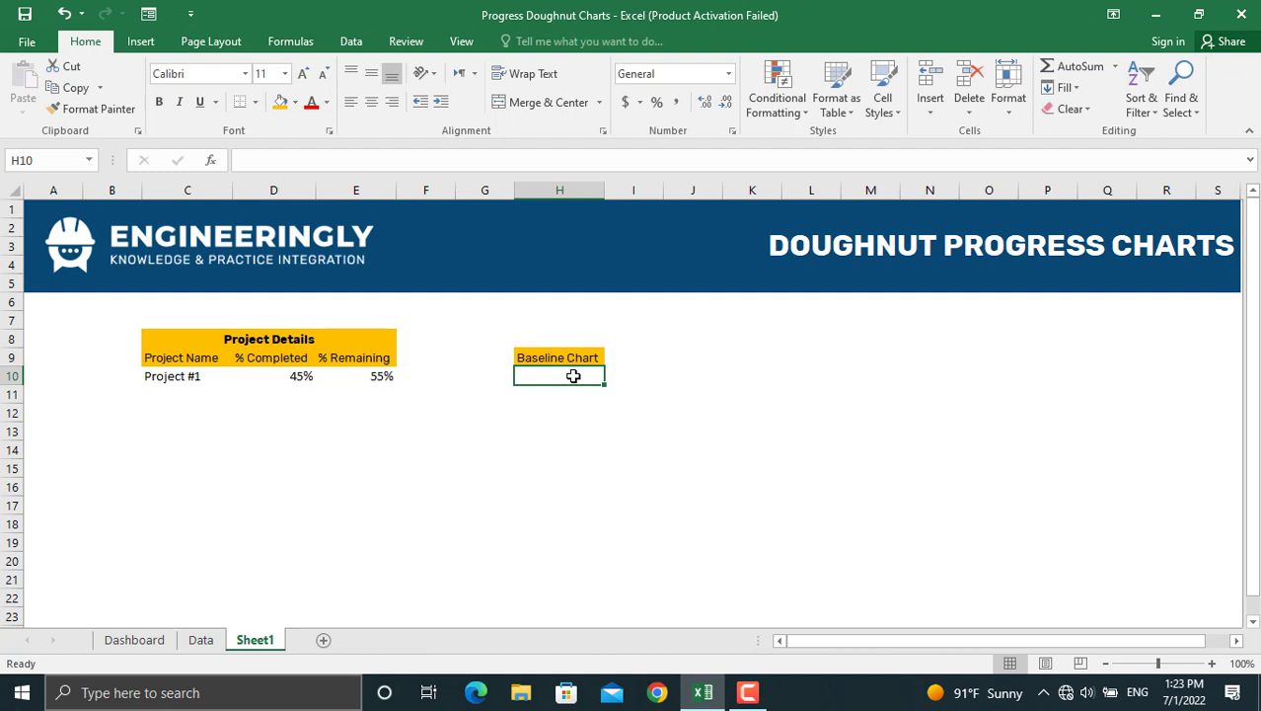
# Step: Type 1 into each Baseline Chart cell H10 through H19 and select that range
pyautogui.write('1')
pyautogui.press('Return')
pyautogui.write('1')
pyautogui.press('Return')
pyautogui.write('1')
pyautogui.press('Return')
pyautogui.write('1')
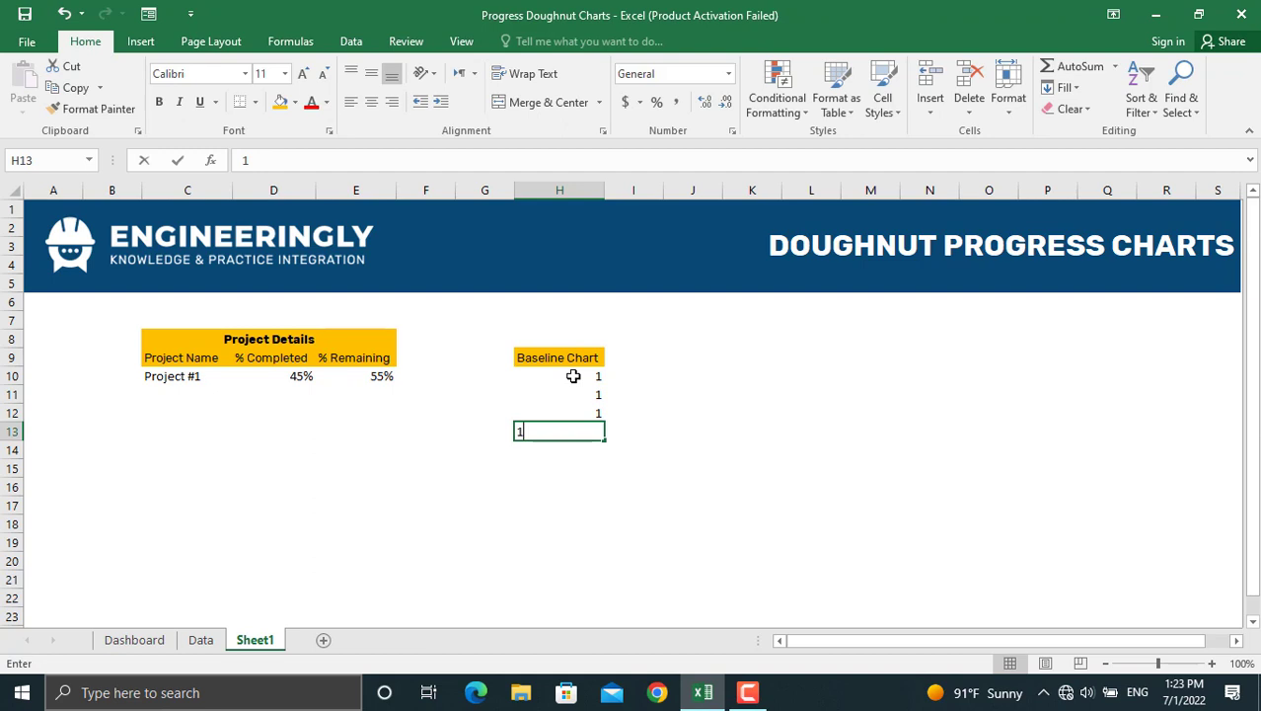
pyautogui.press('Return')
pyautogui.write('1')
pyautogui.press('Return')
pyautogui.write('1 1 1 1')
pyautogui.press('Return')
pyautogui.write('1')
pyautogui.press('Return')
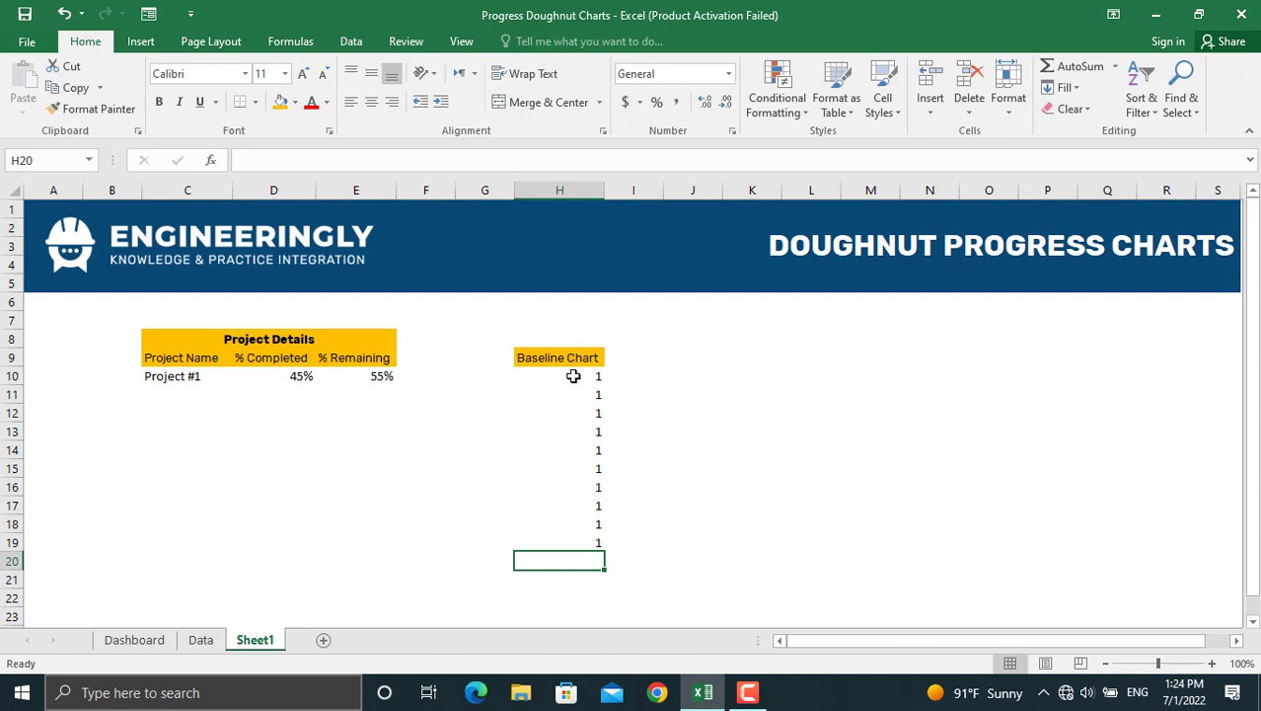
pyautogui.moveTo(574, 377); pyautogui.dragTo(584, 545)
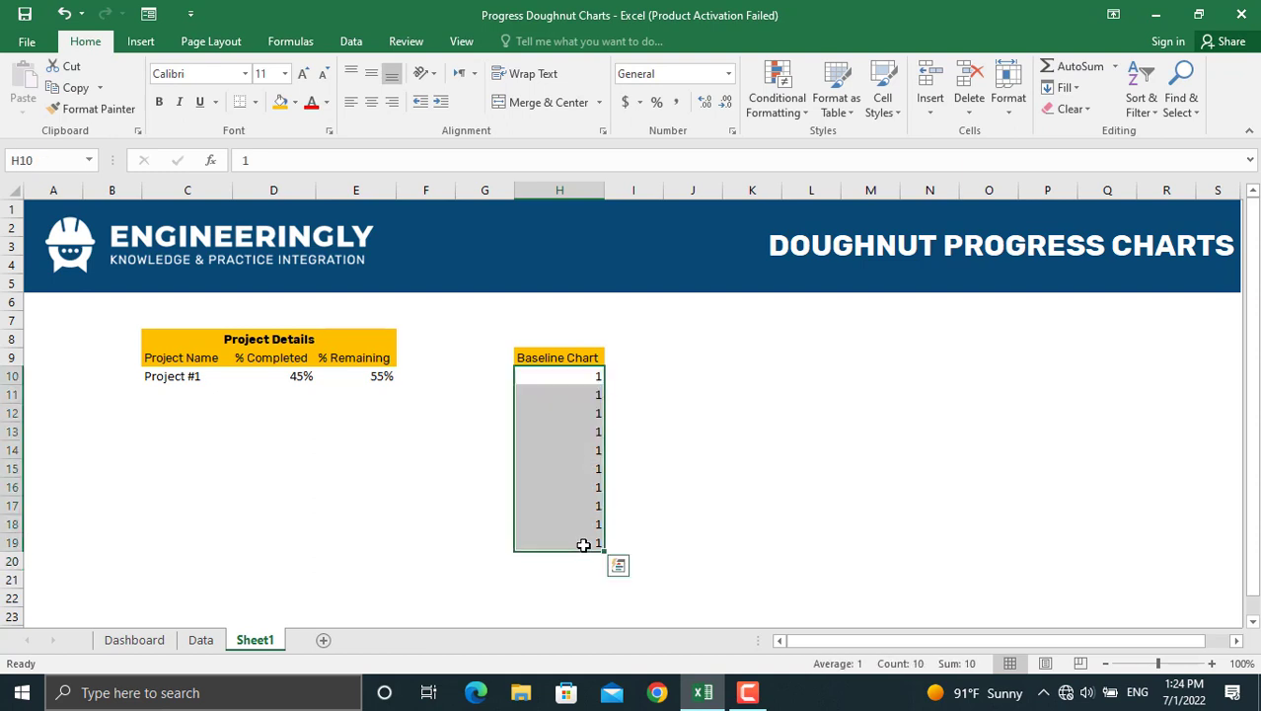
pyautogui.click(141, 43)
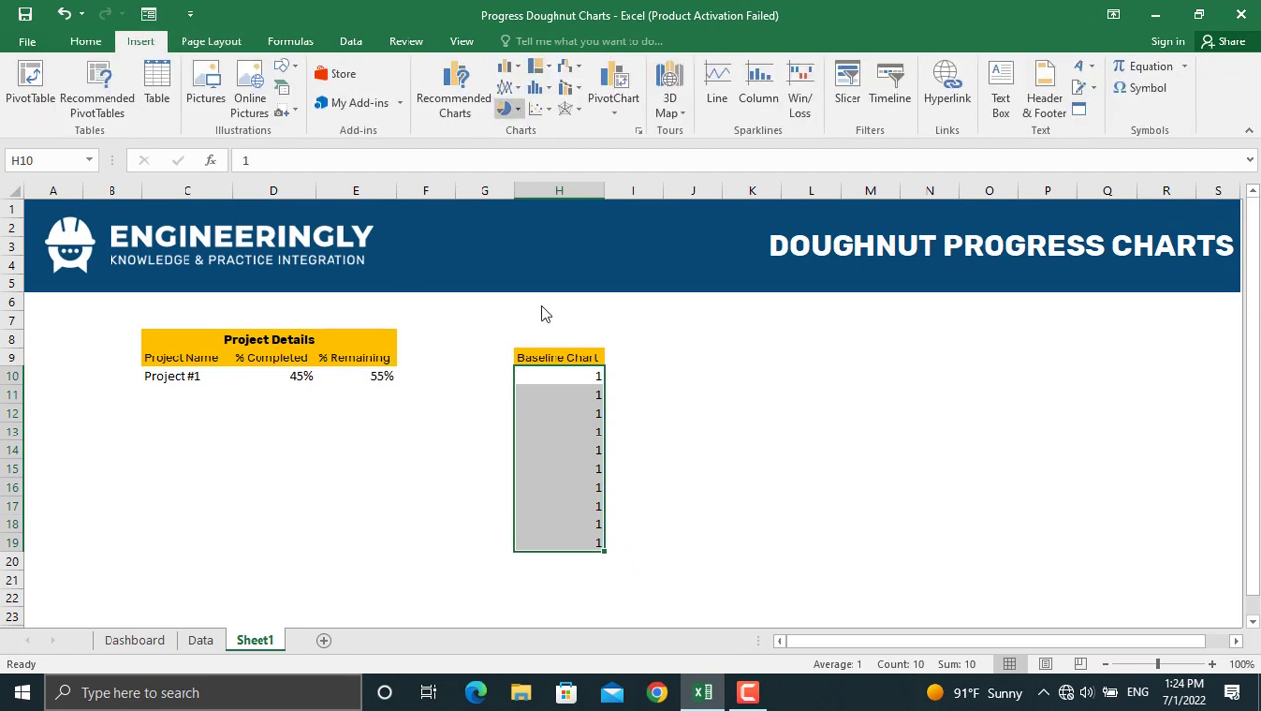
# Step: Insert a doughnut chart of H10:H19 beside the column and delete its legend and title
pyautogui.click(510, 107)
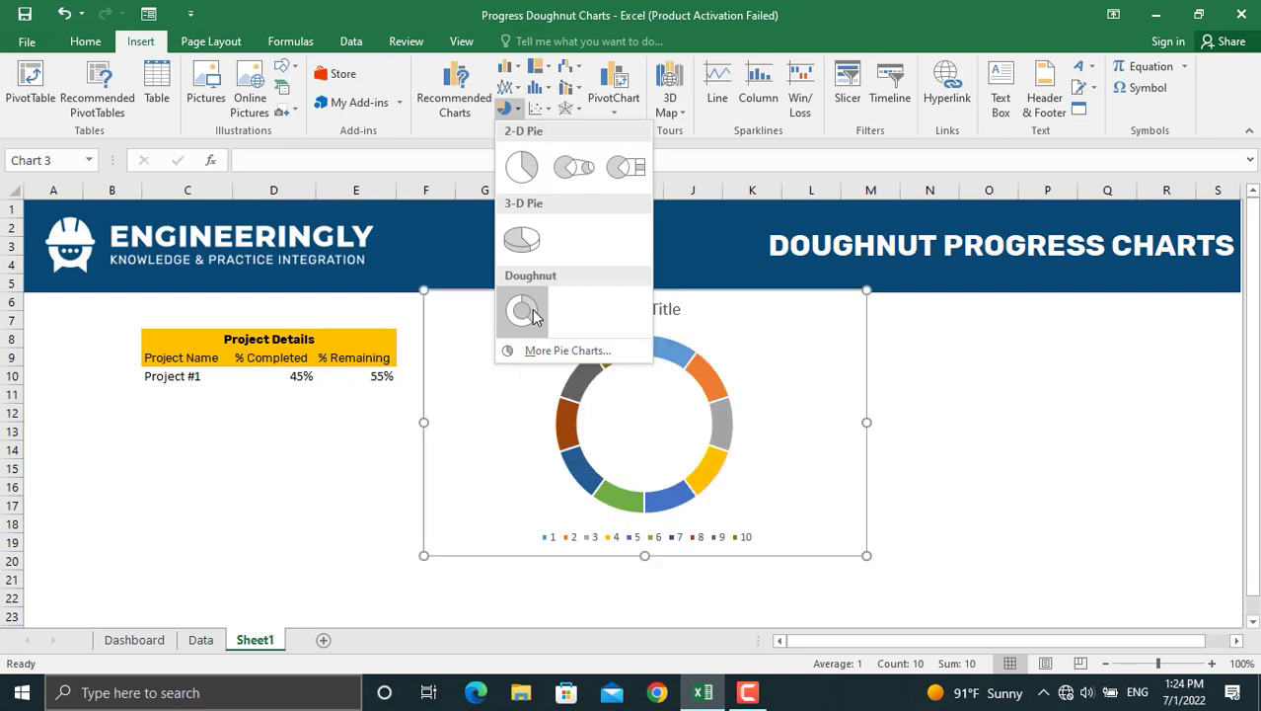
pyautogui.click(526, 313)
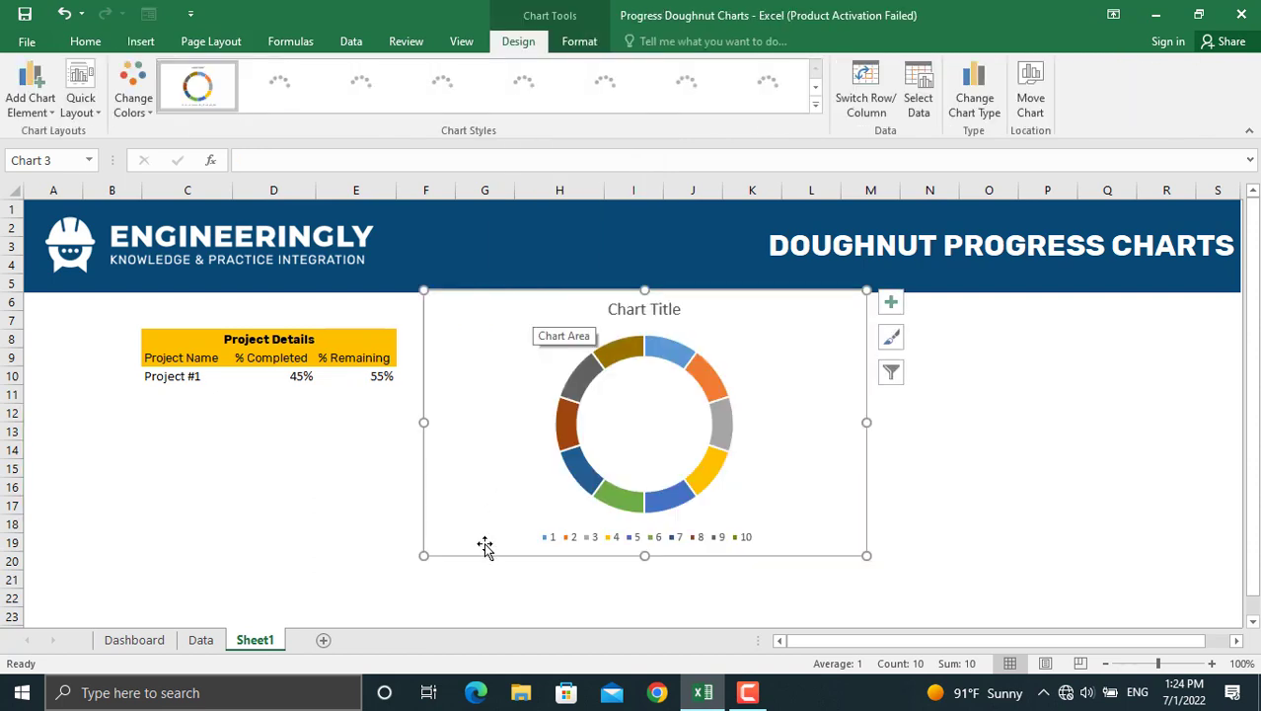
pyautogui.moveTo(640, 572); pyautogui.dragTo(738, 587)
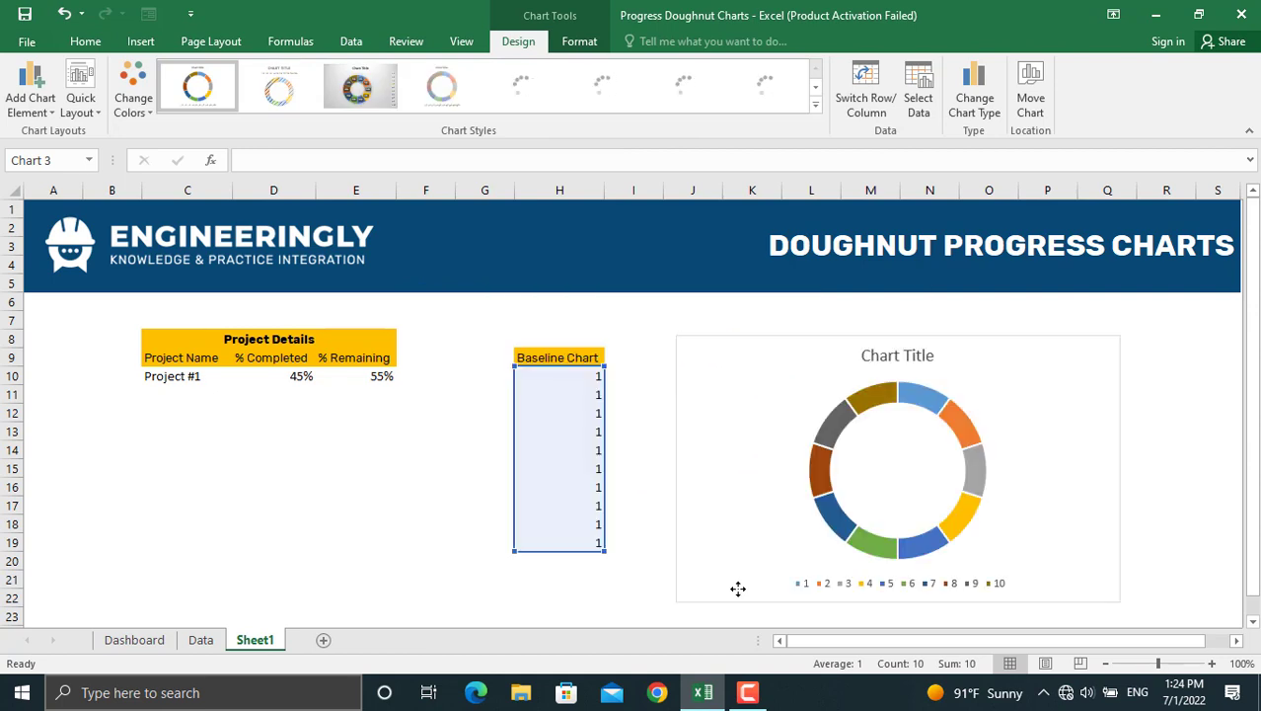
pyautogui.click(805, 583)
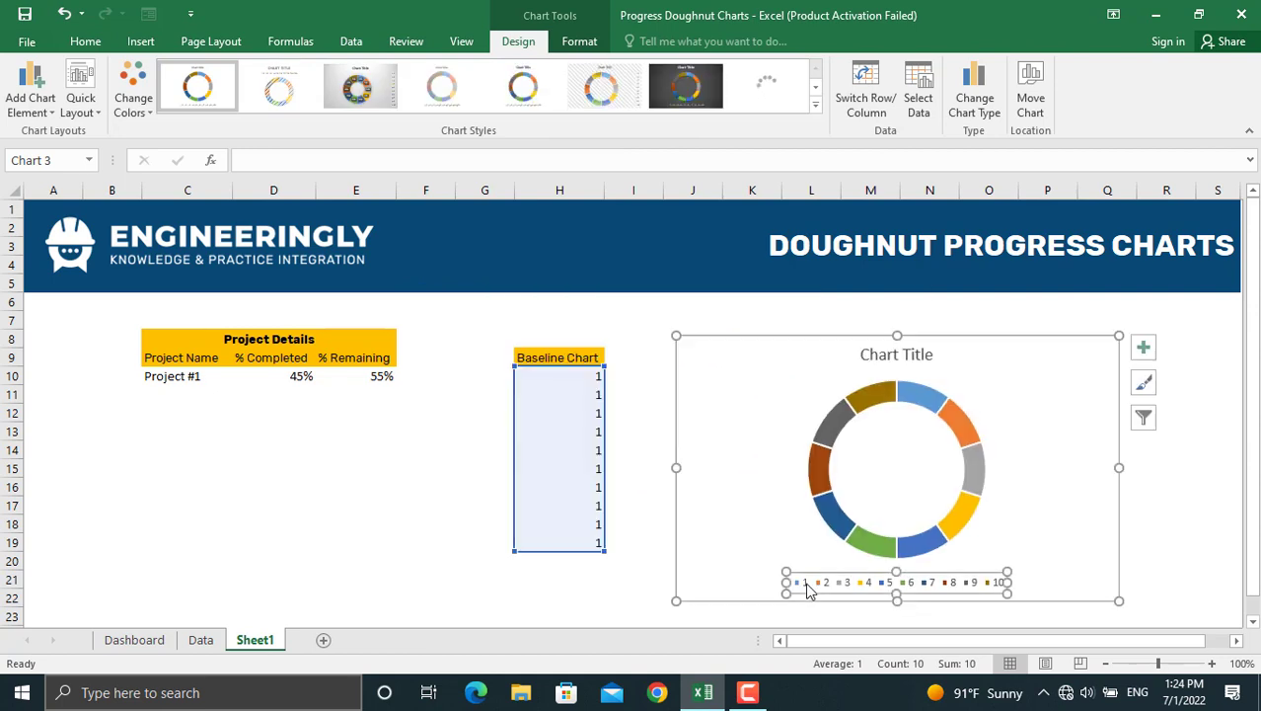
pyautogui.press('Delete')
pyautogui.click(924, 358)
pyautogui.press('Delete')
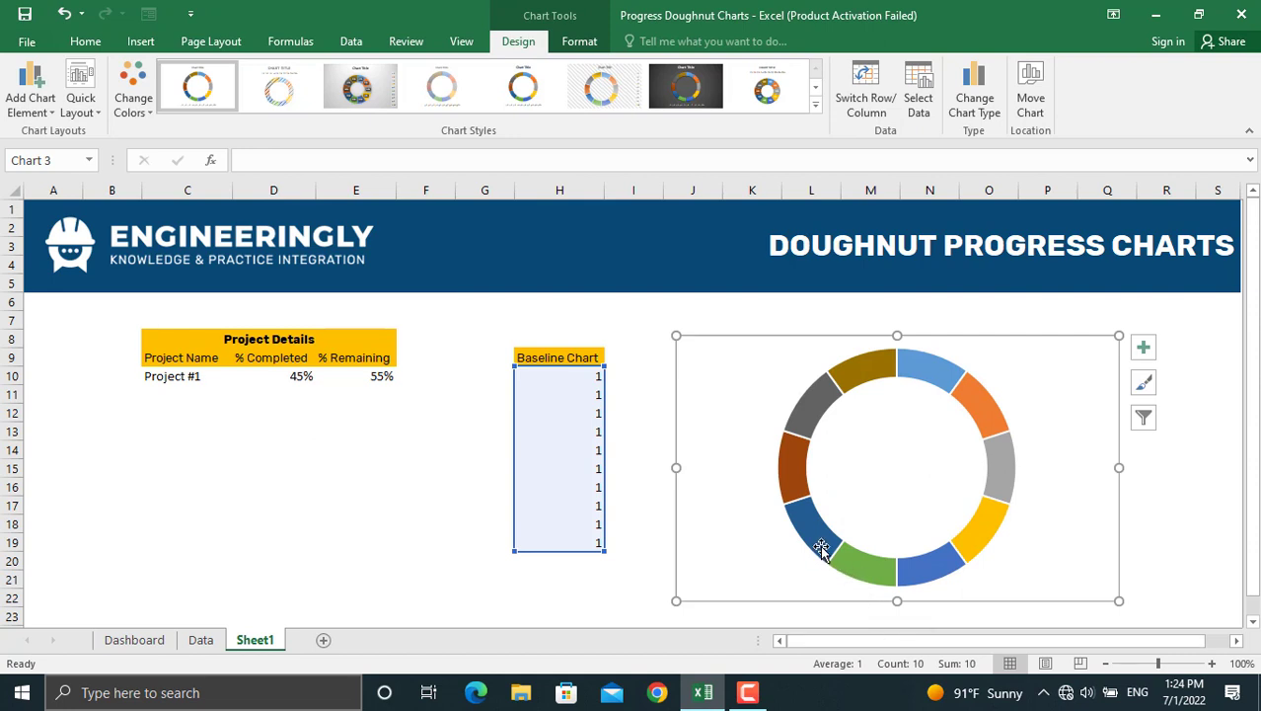
# Step: Set the doughnut series fill to Solid fill in light grey in Format Data Series
pyautogui.rightClick(999, 450)
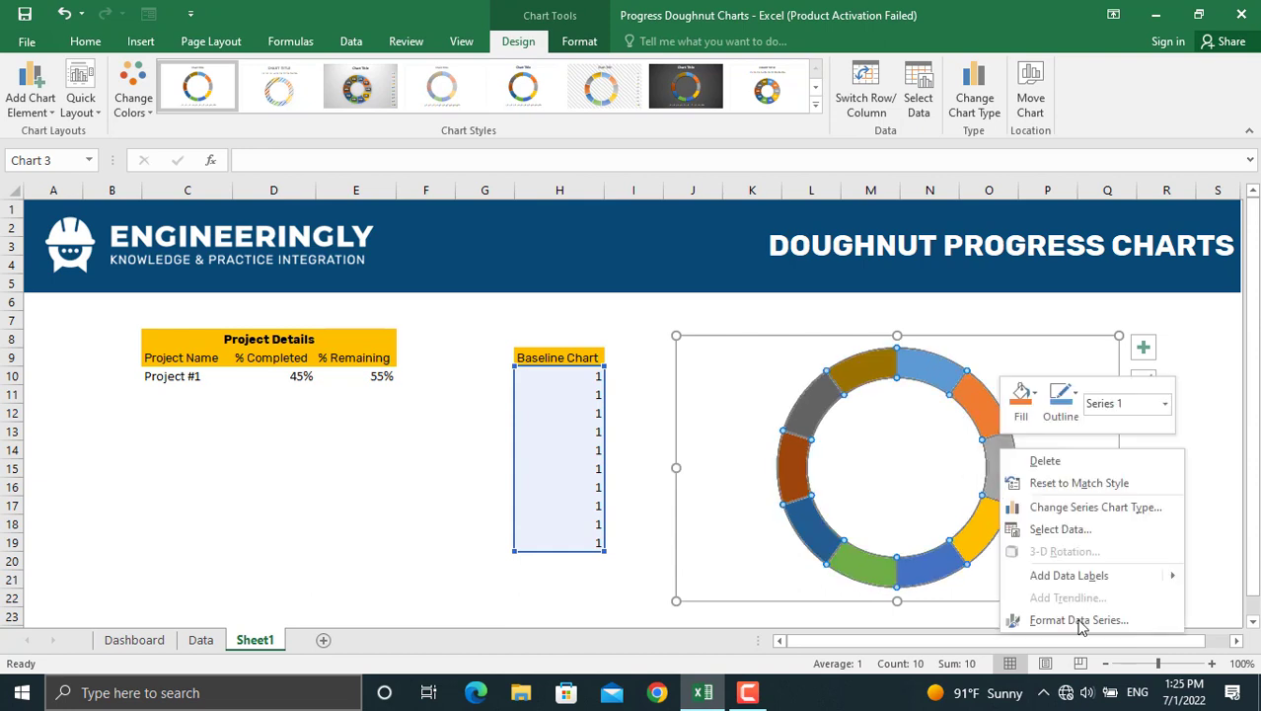
pyautogui.click(1079, 620)
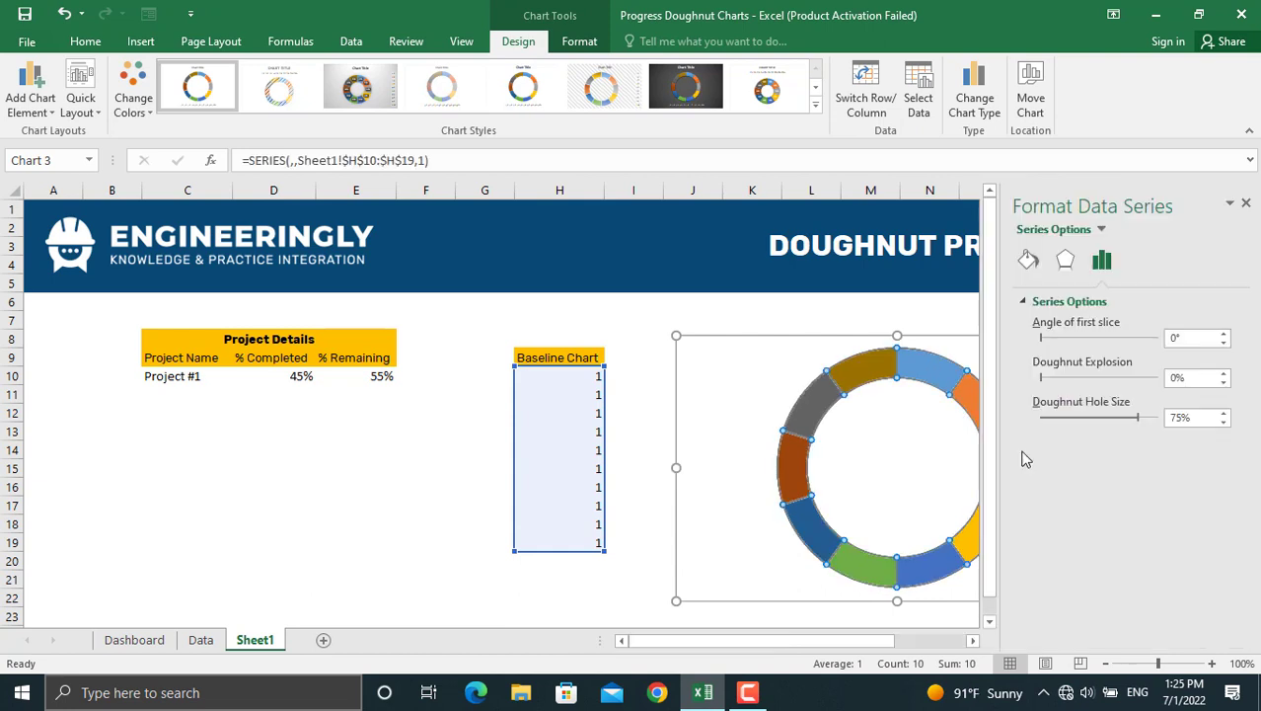
pyautogui.click(1031, 261)
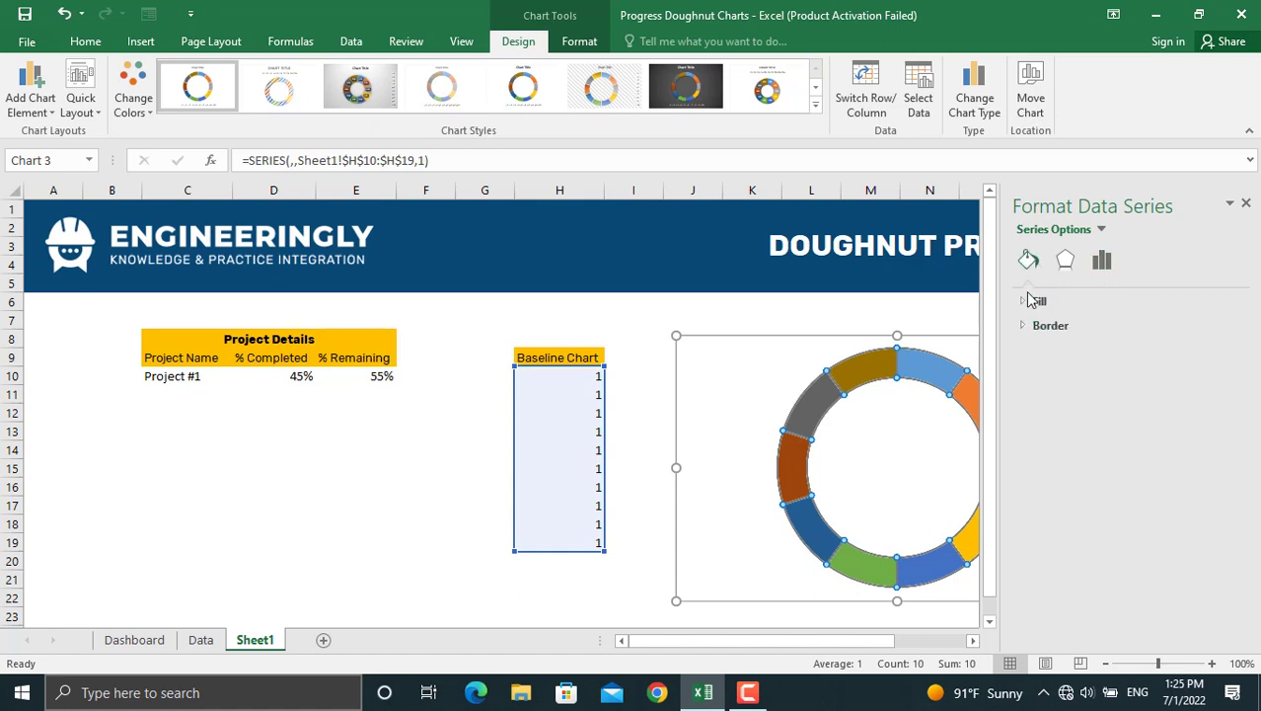
pyautogui.click(1027, 301)
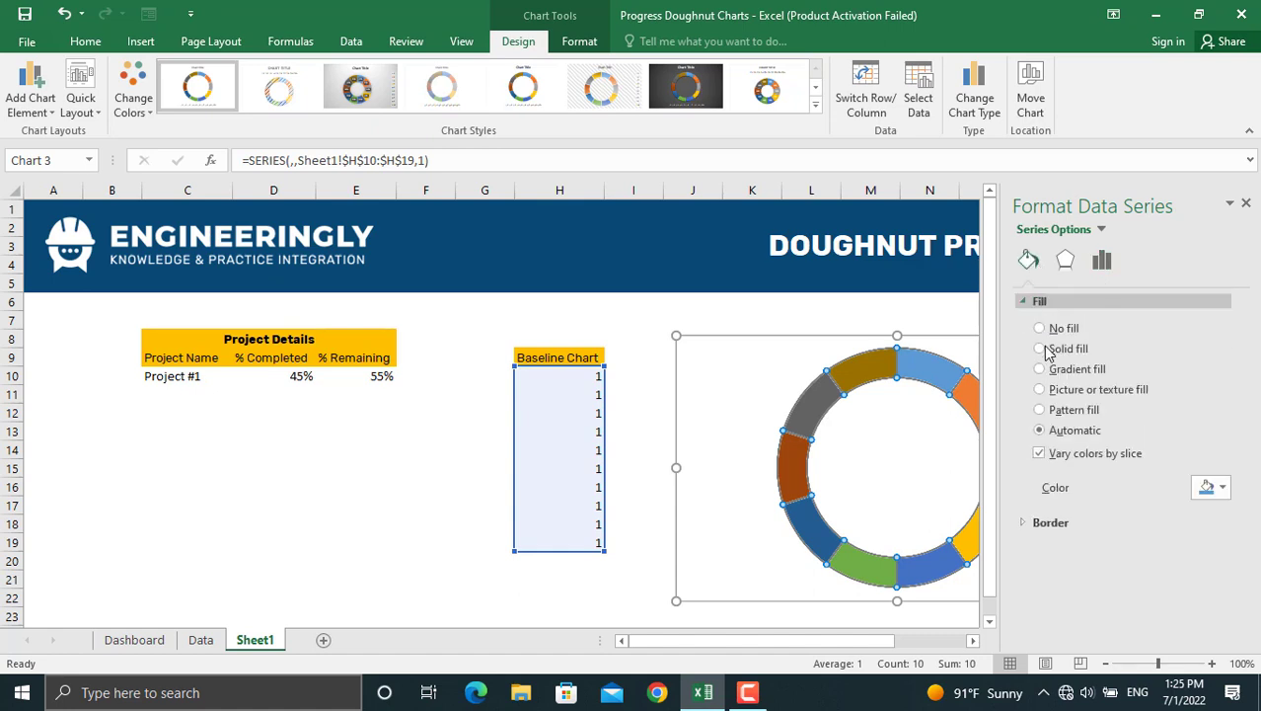
pyautogui.click(1042, 350)
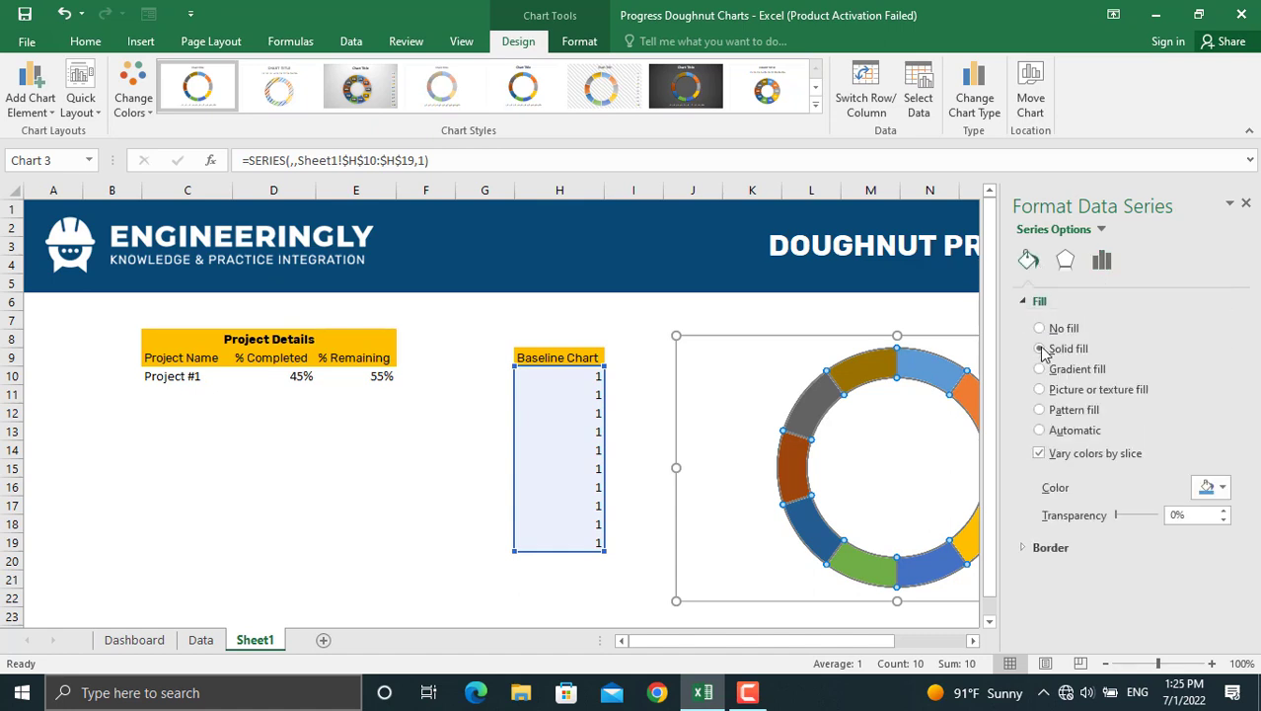
pyautogui.click(1223, 490)
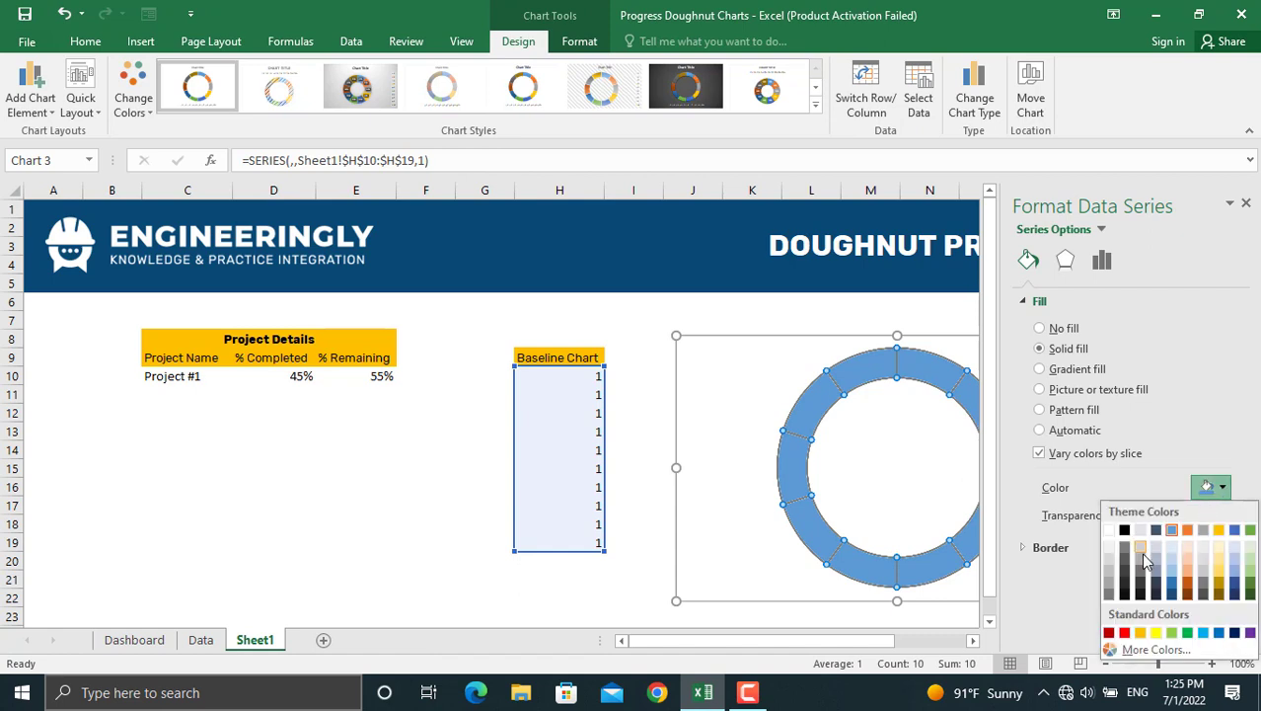
pyautogui.click(1141, 549)
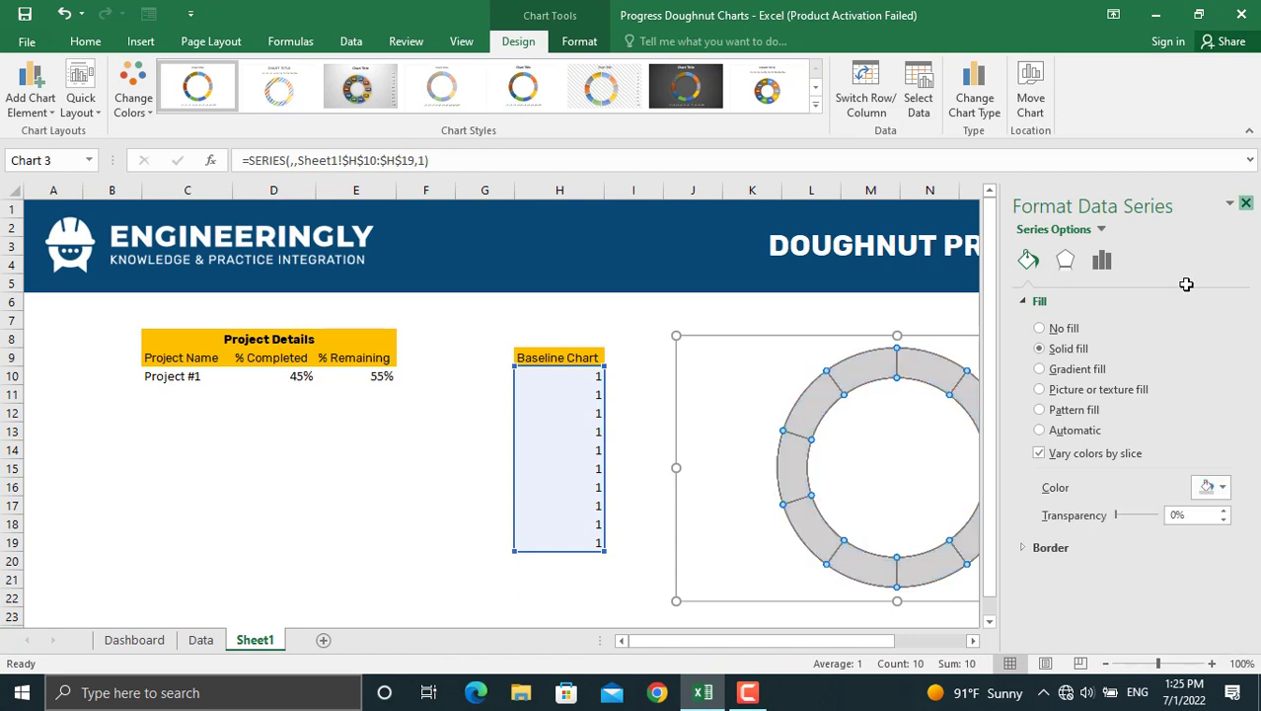
pyautogui.click(1163, 452)
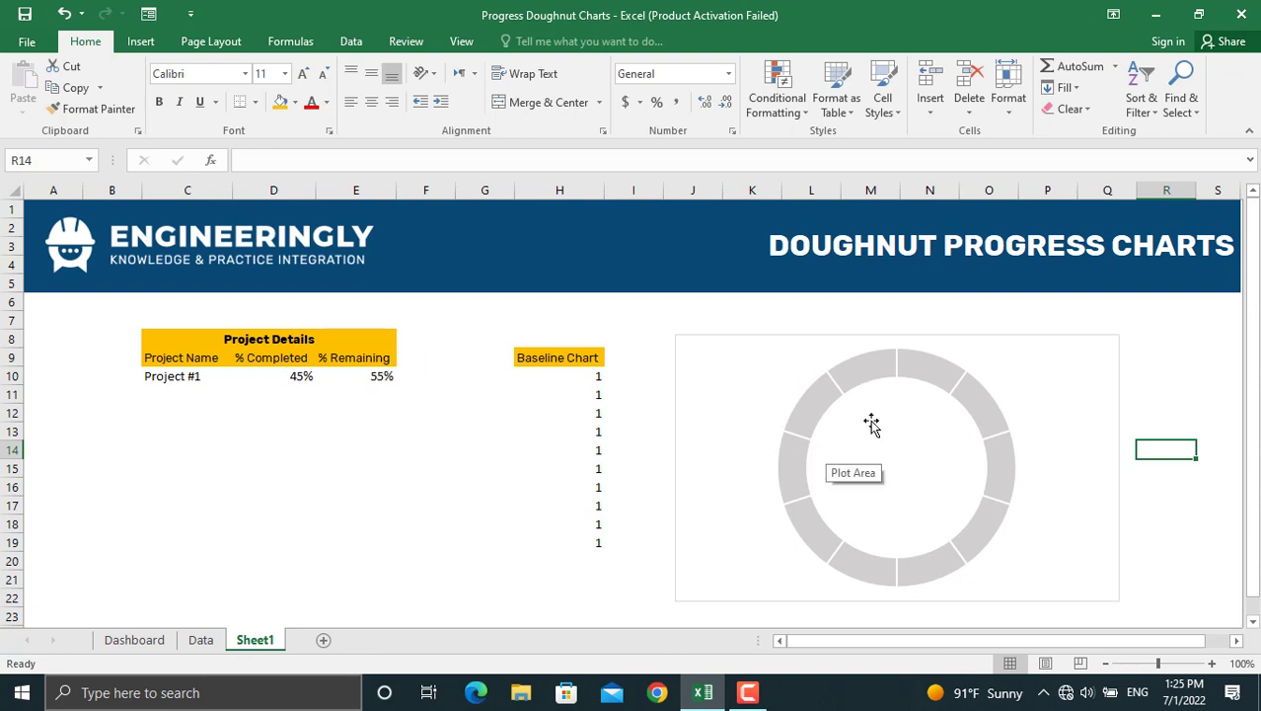
# Step: Add a chart series named from C10 with values D10:E10 through Select Data
pyautogui.click(1026, 379)
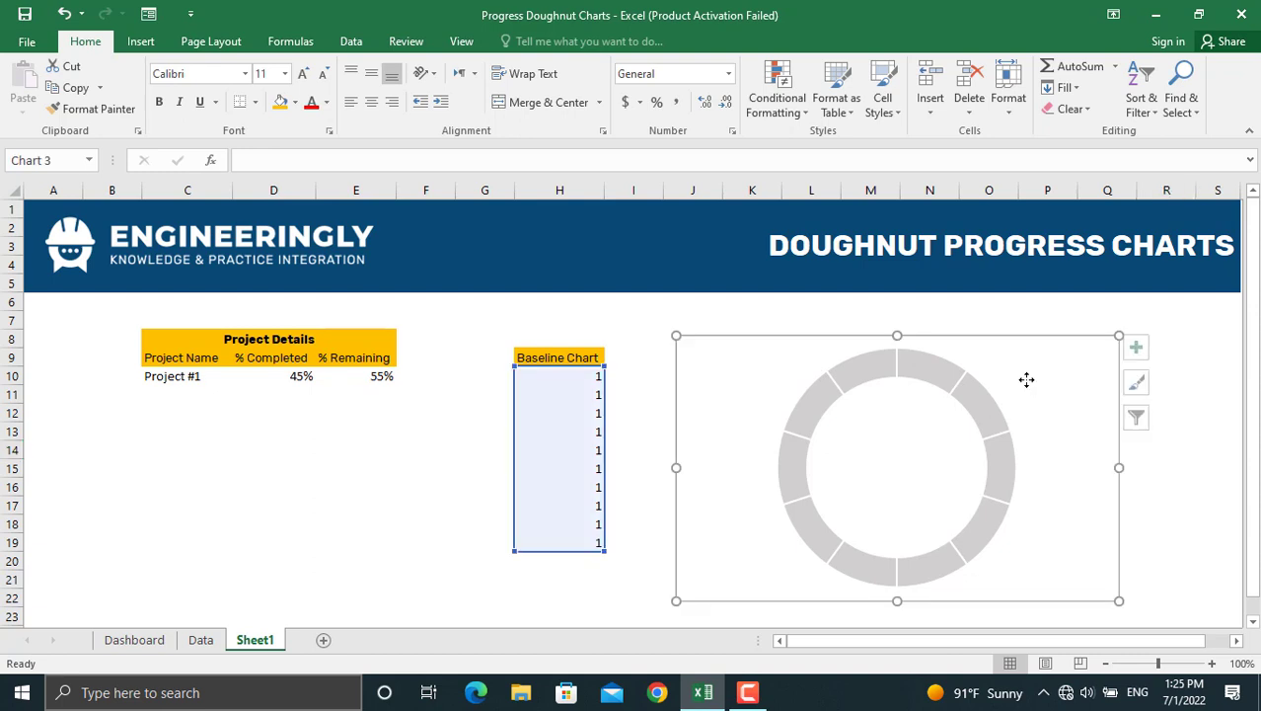
pyautogui.rightClick(1074, 482)
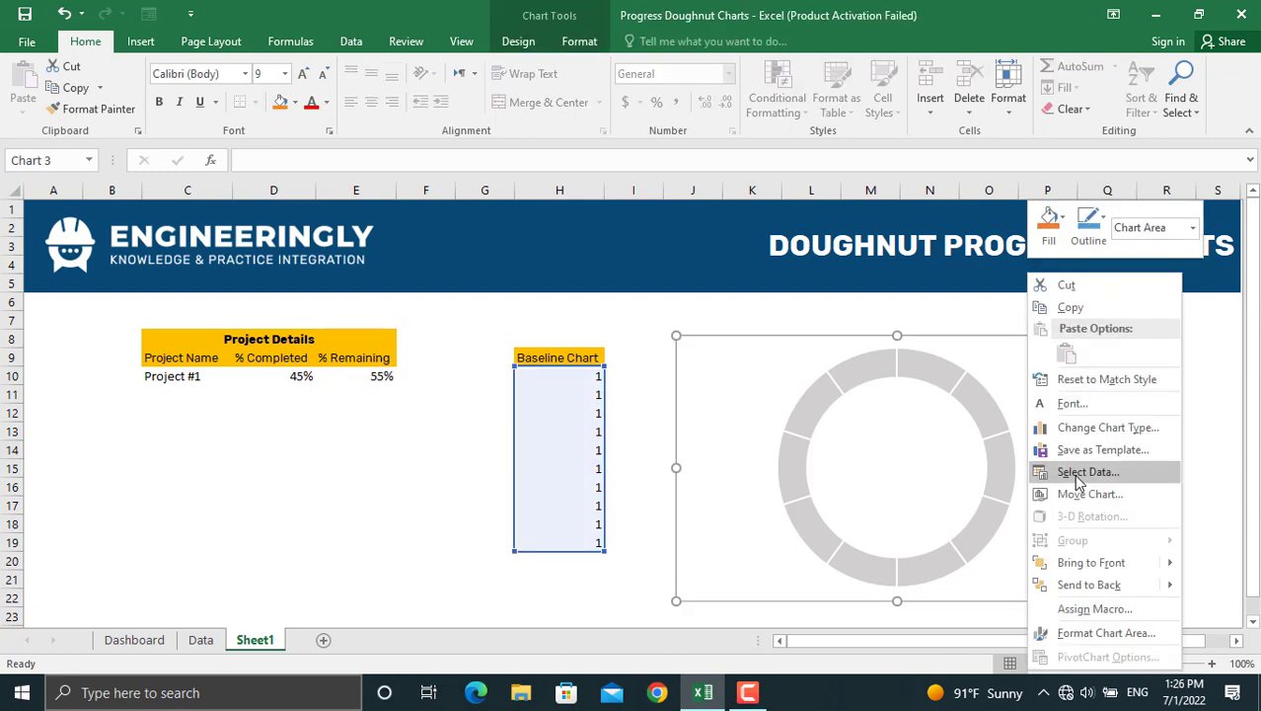
pyautogui.click(1078, 481)
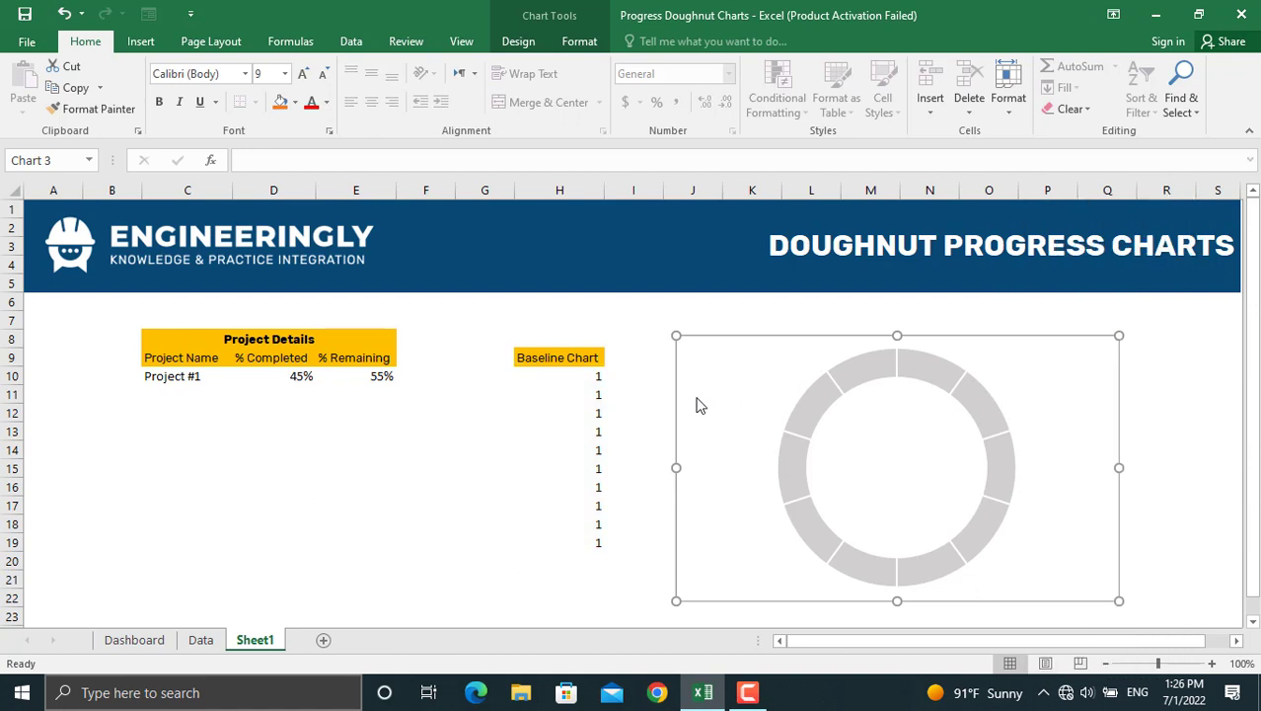
pyautogui.click(690, 403)
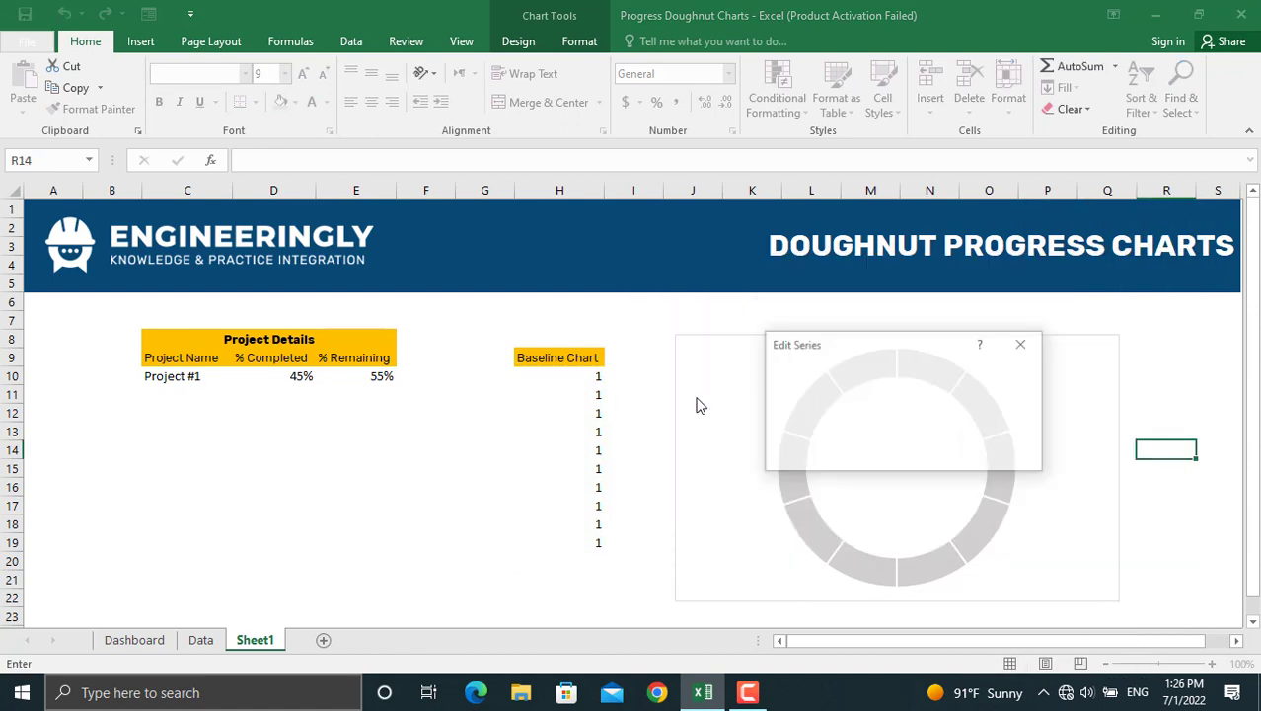
pyautogui.click(181, 376)
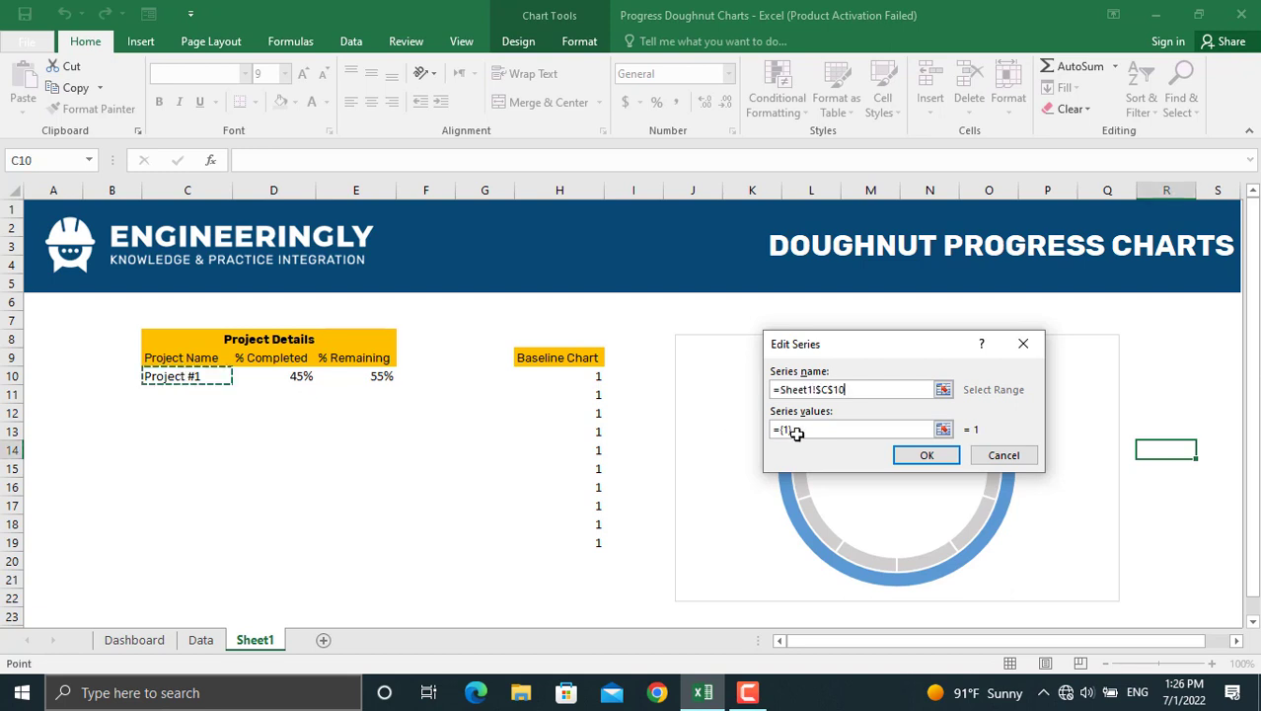
pyautogui.moveTo(839, 430); pyautogui.dragTo(763, 434)
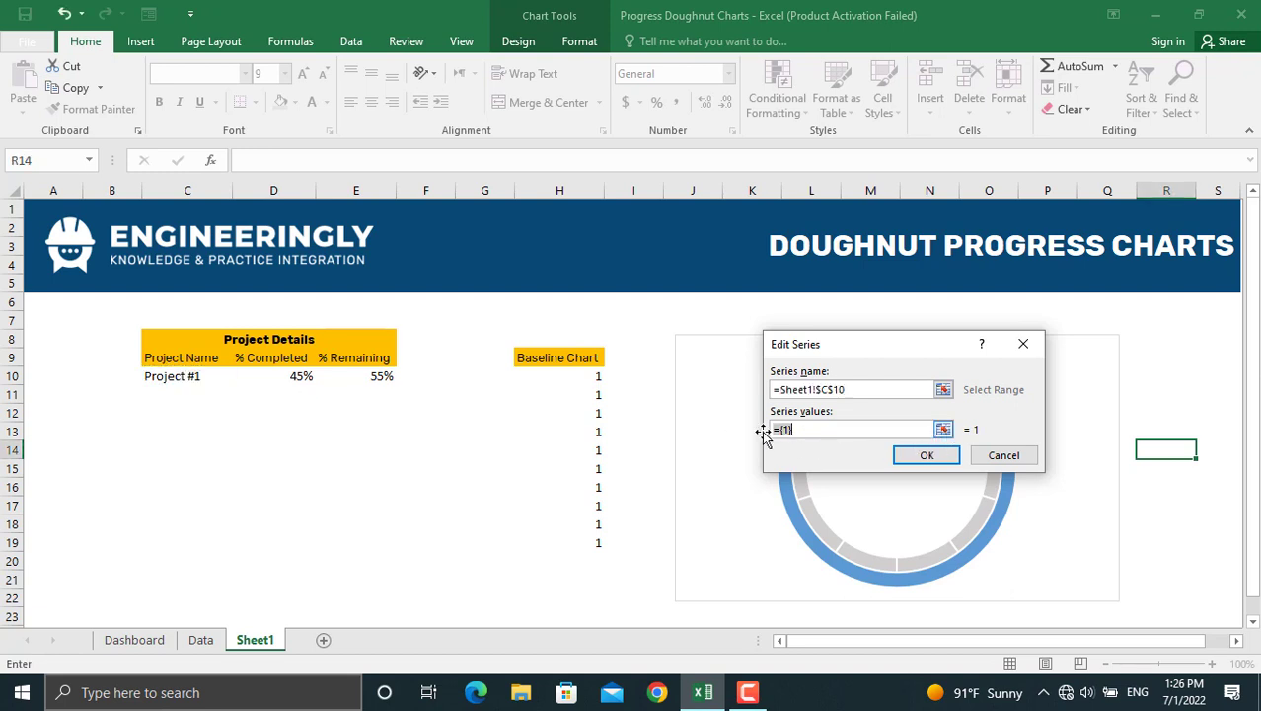
pyautogui.moveTo(276, 373); pyautogui.dragTo(389, 376)
pyautogui.click(1028, 377)
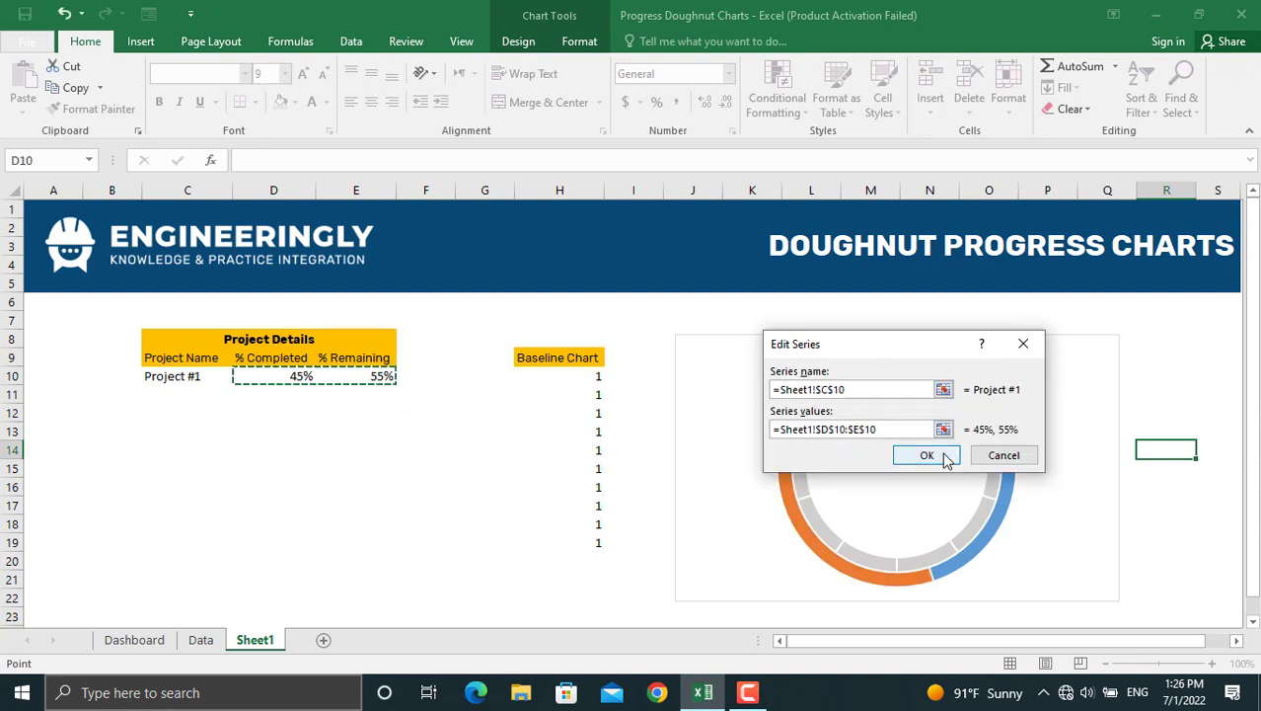
pyautogui.click(927, 455)
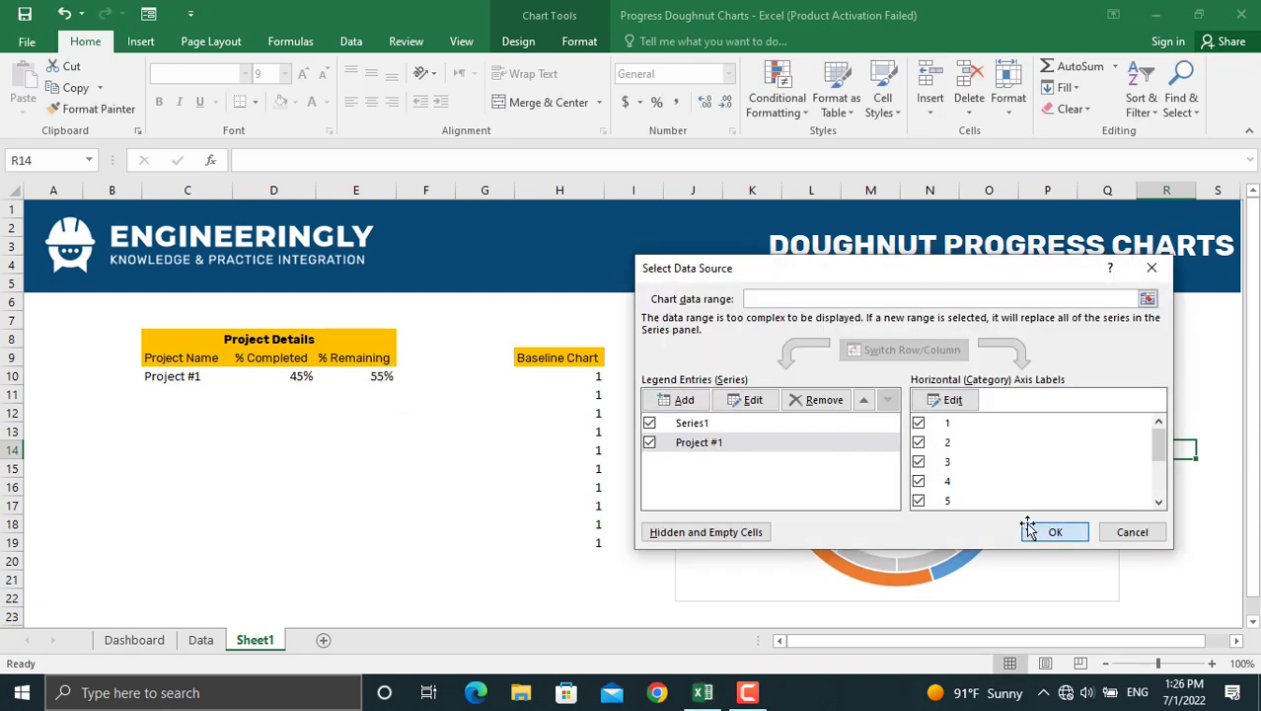
pyautogui.click(1031, 531)
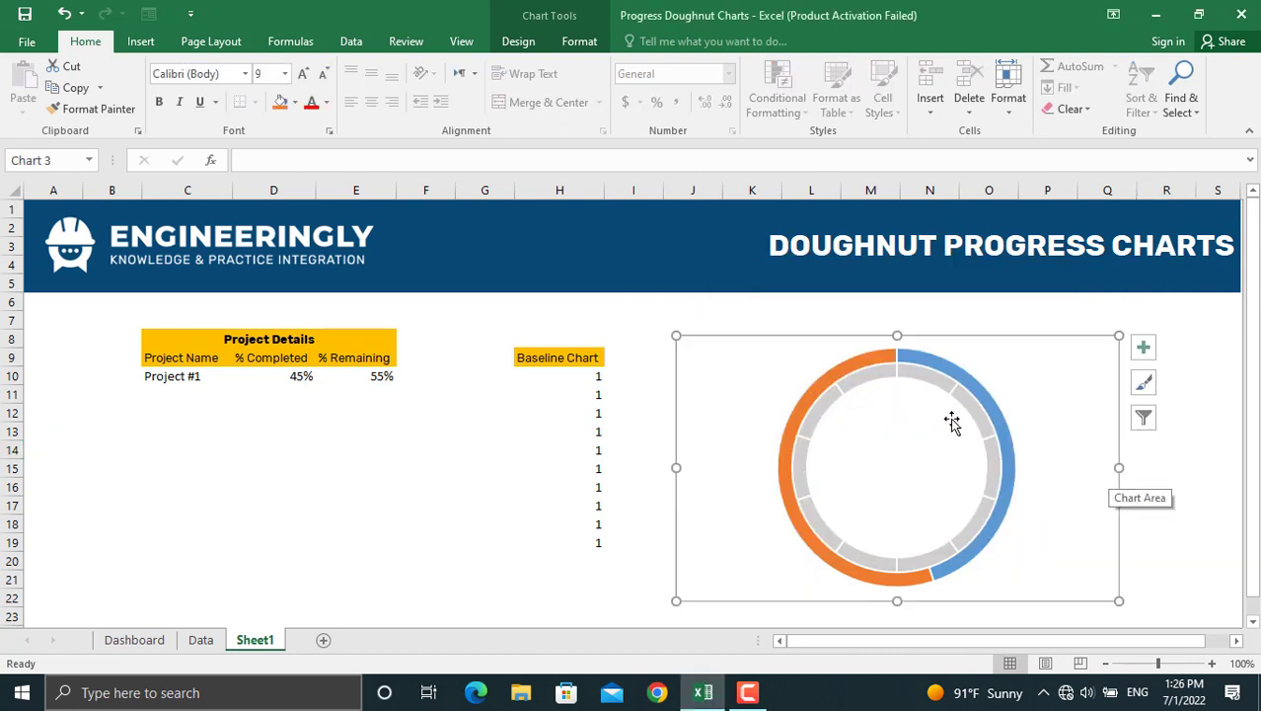
pyautogui.click(1007, 457)
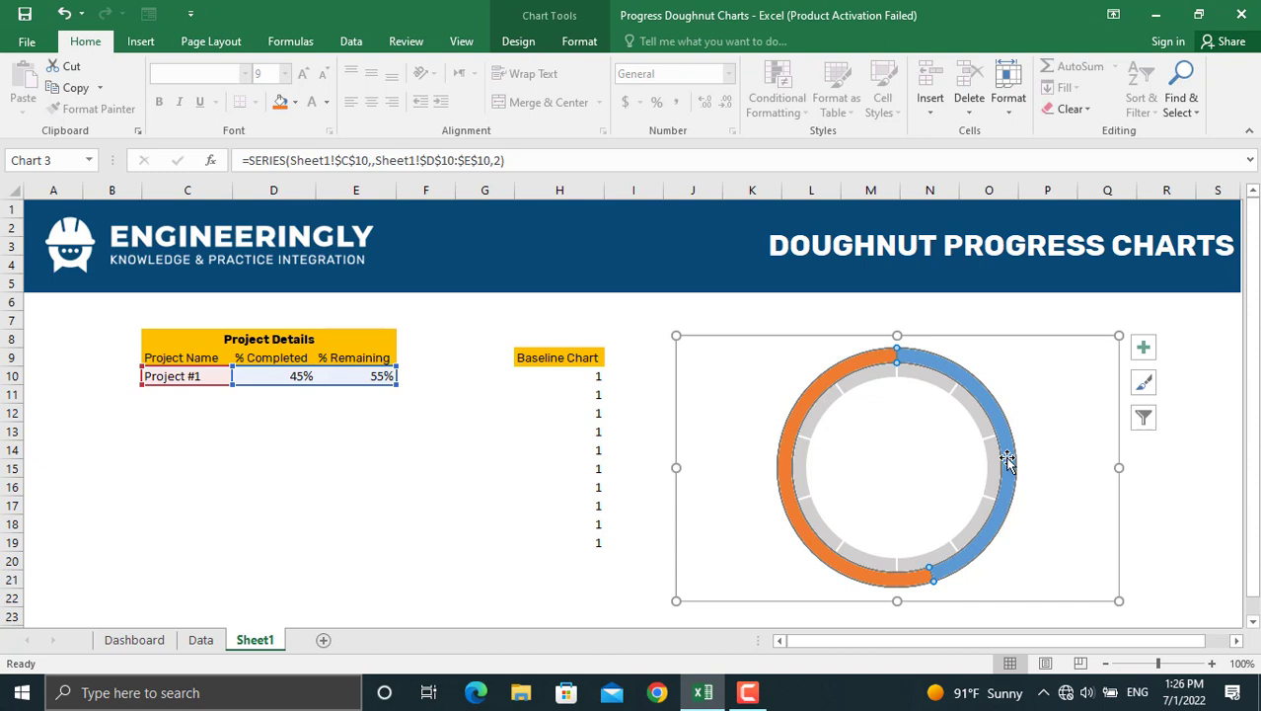
# Step: Change the Project #1 series chart type to plot on the Secondary Axis
pyautogui.rightClick(1007, 457)
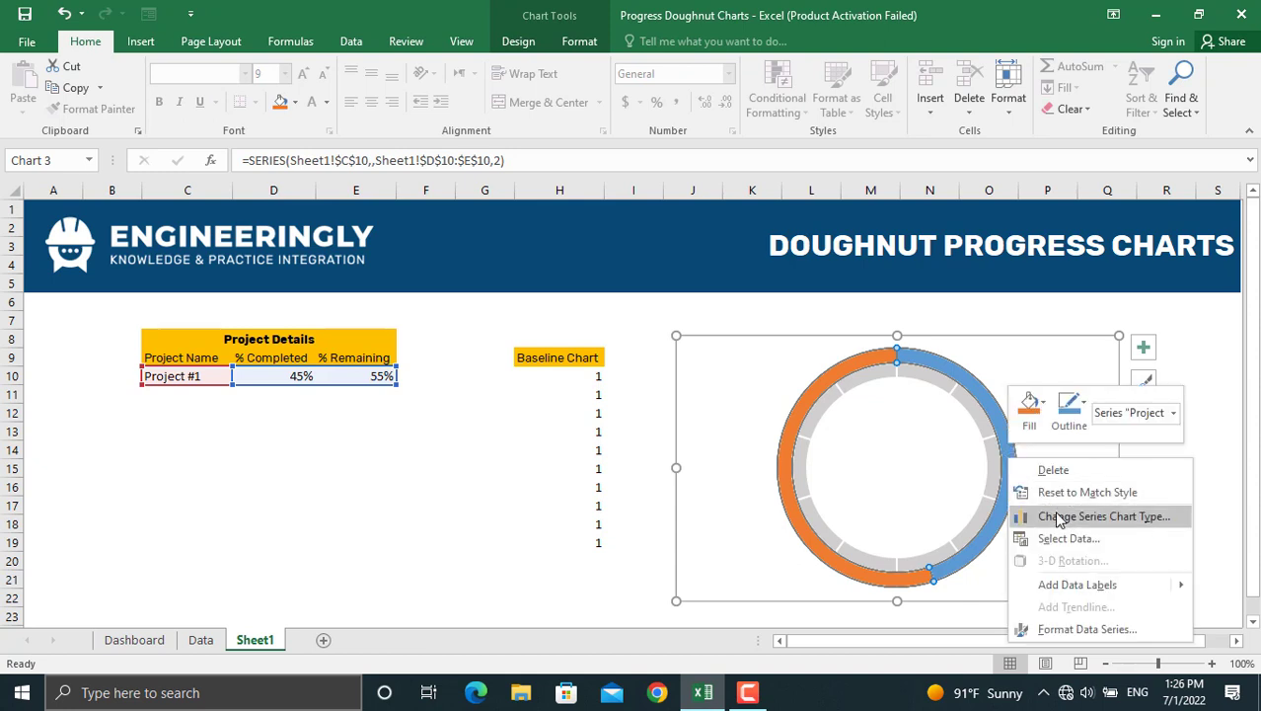
pyautogui.click(1058, 520)
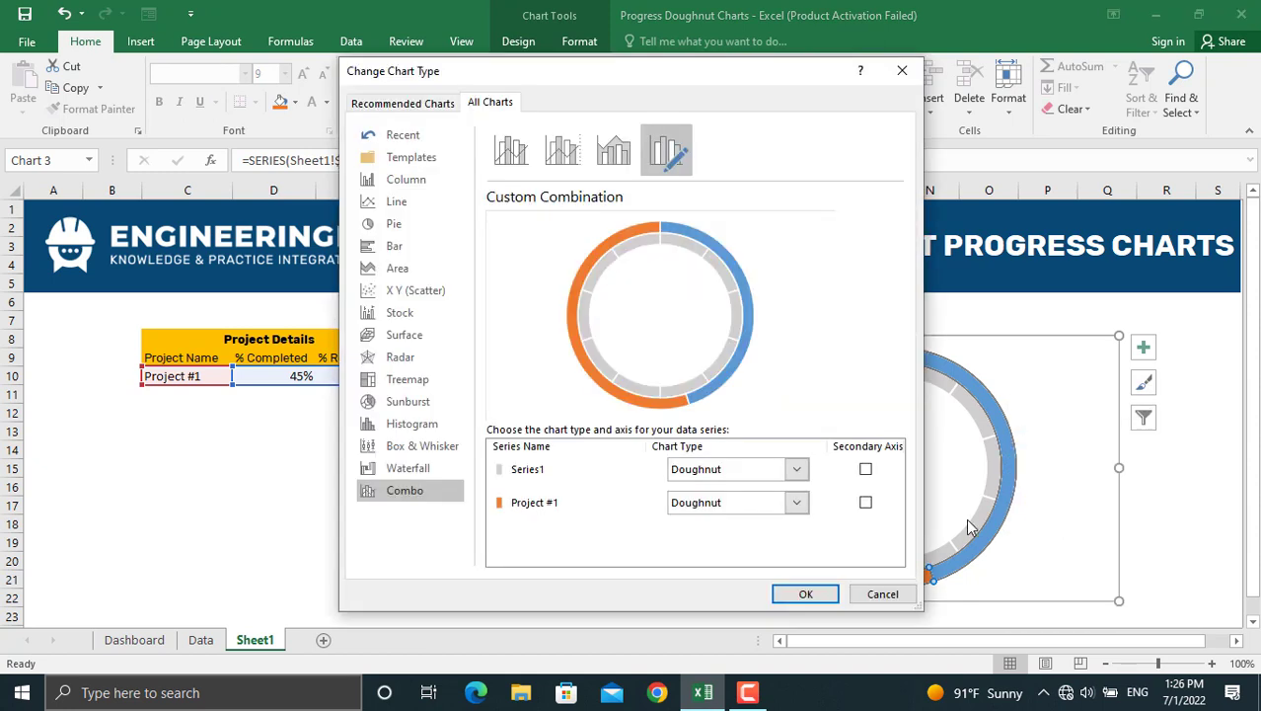
pyautogui.click(866, 503)
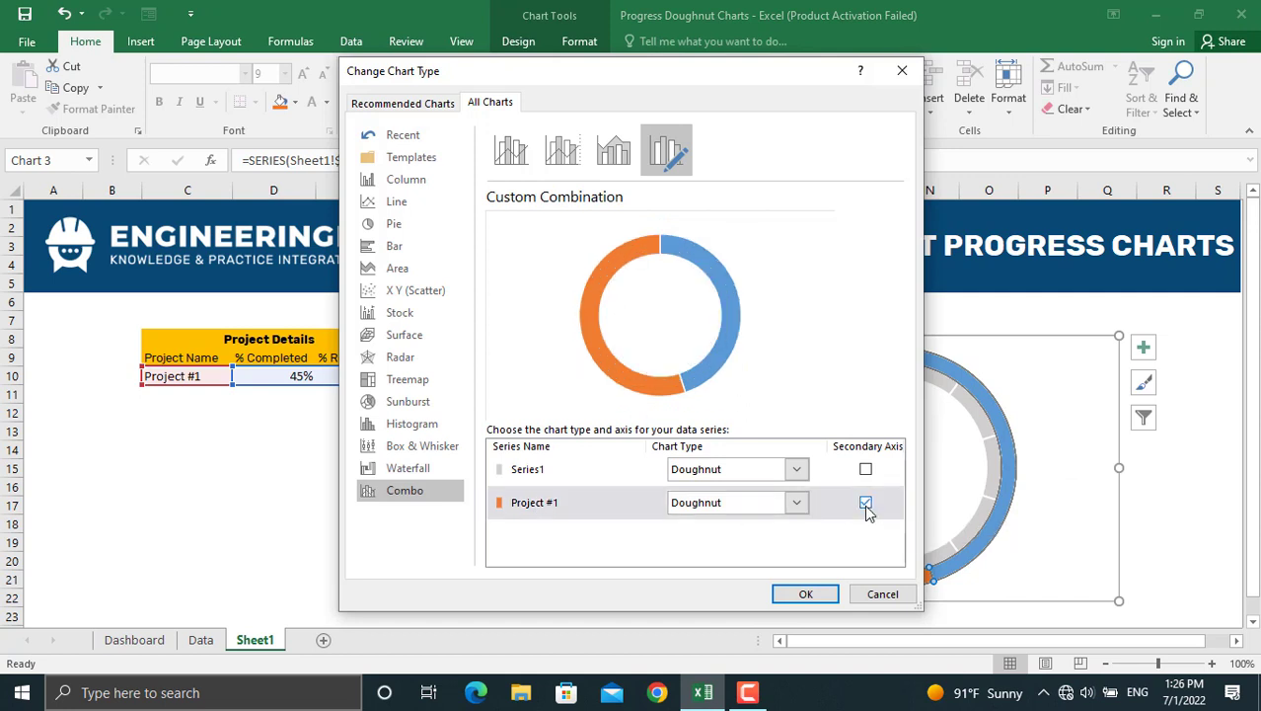
pyautogui.click(807, 594)
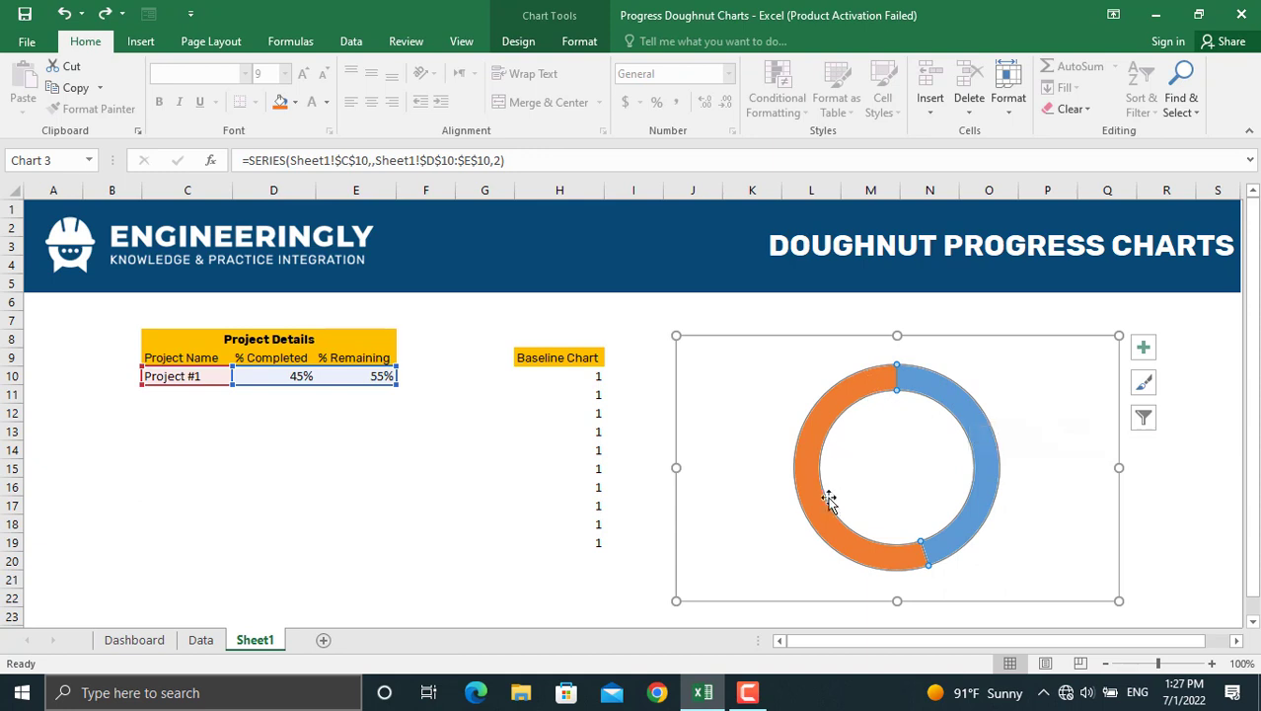
# Step: Fill one Project #1 slice dark blue-gray at 35% transparency and set the other slice to No fill
pyautogui.doubleClick(985, 447)
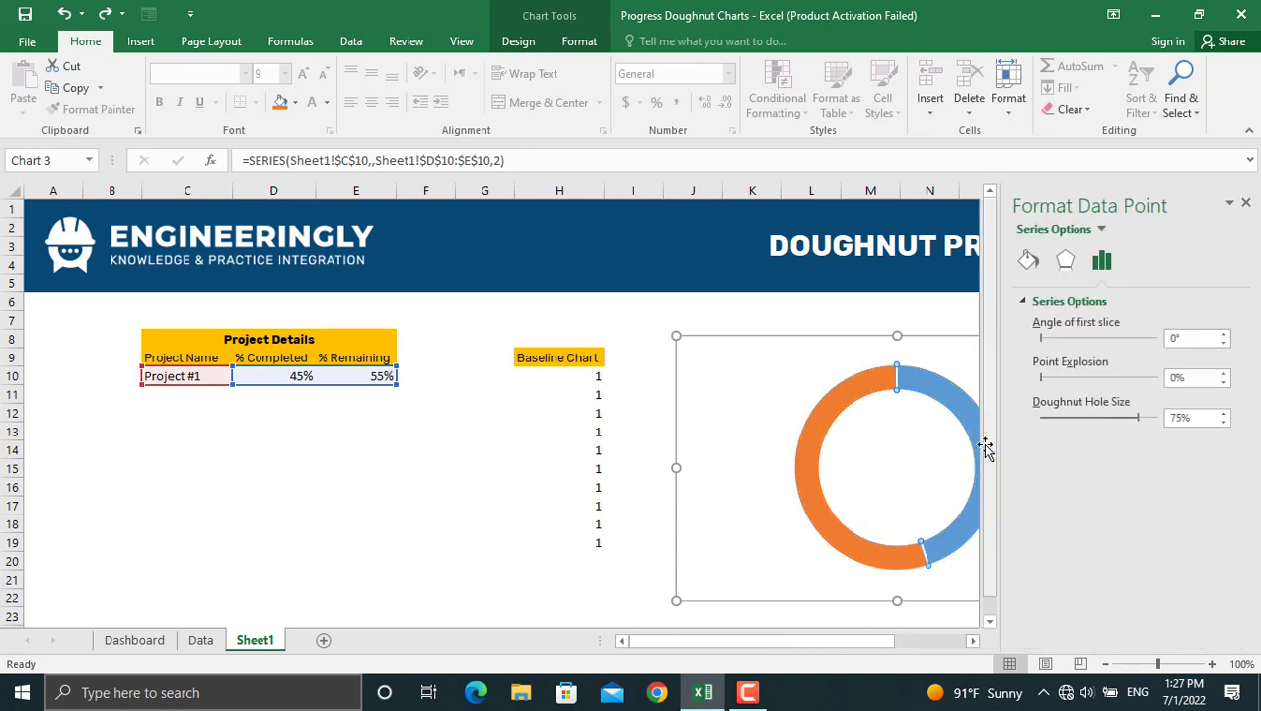
pyautogui.click(1028, 260)
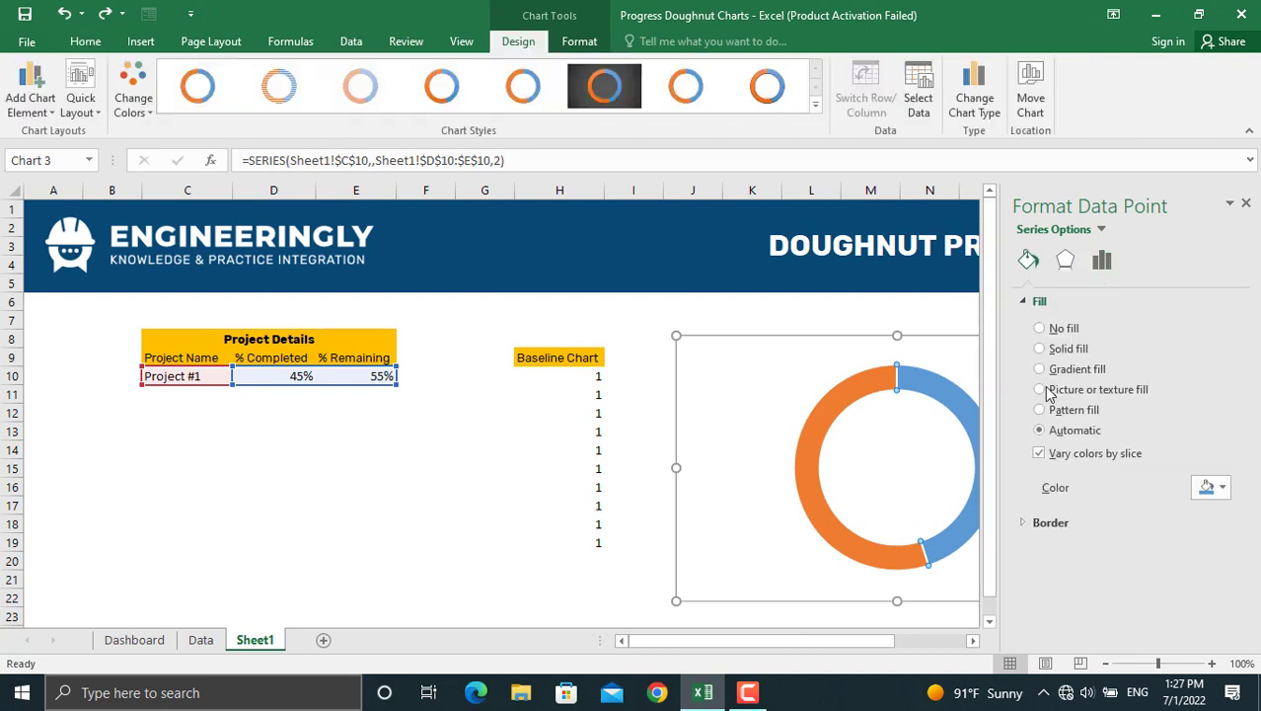
pyautogui.click(1055, 350)
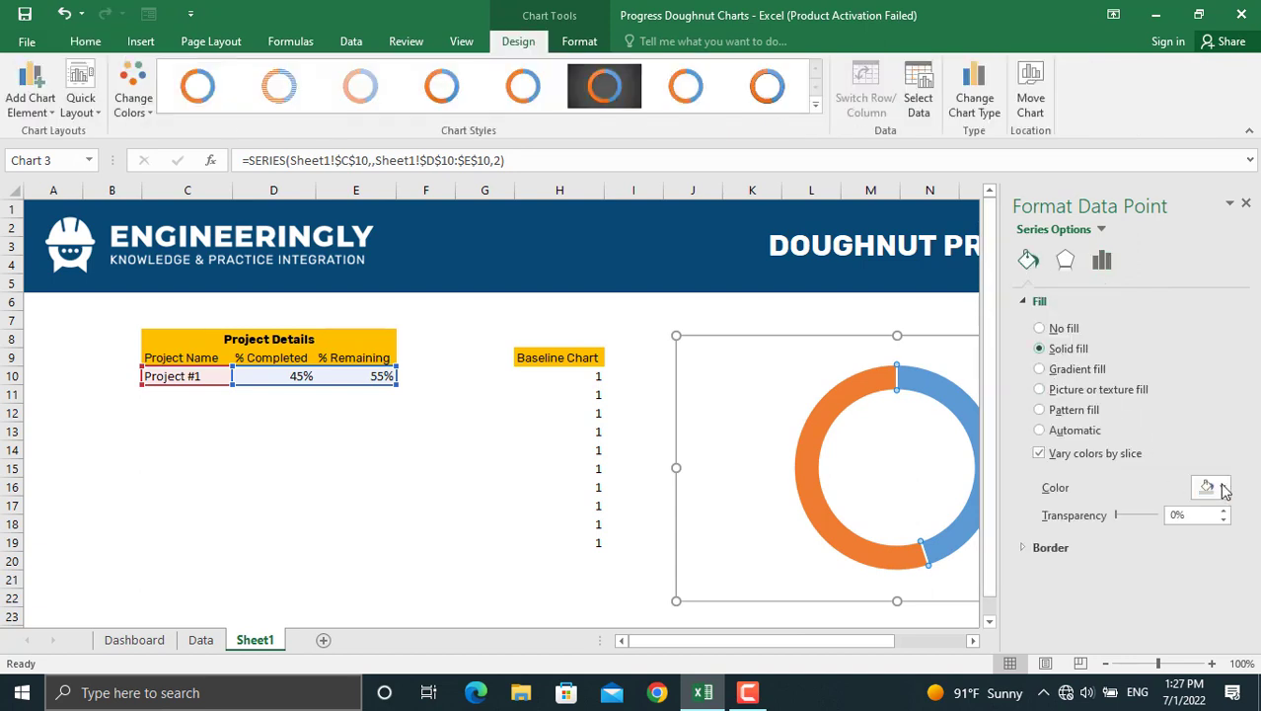
pyautogui.click(1212, 488)
pyautogui.click(1223, 488)
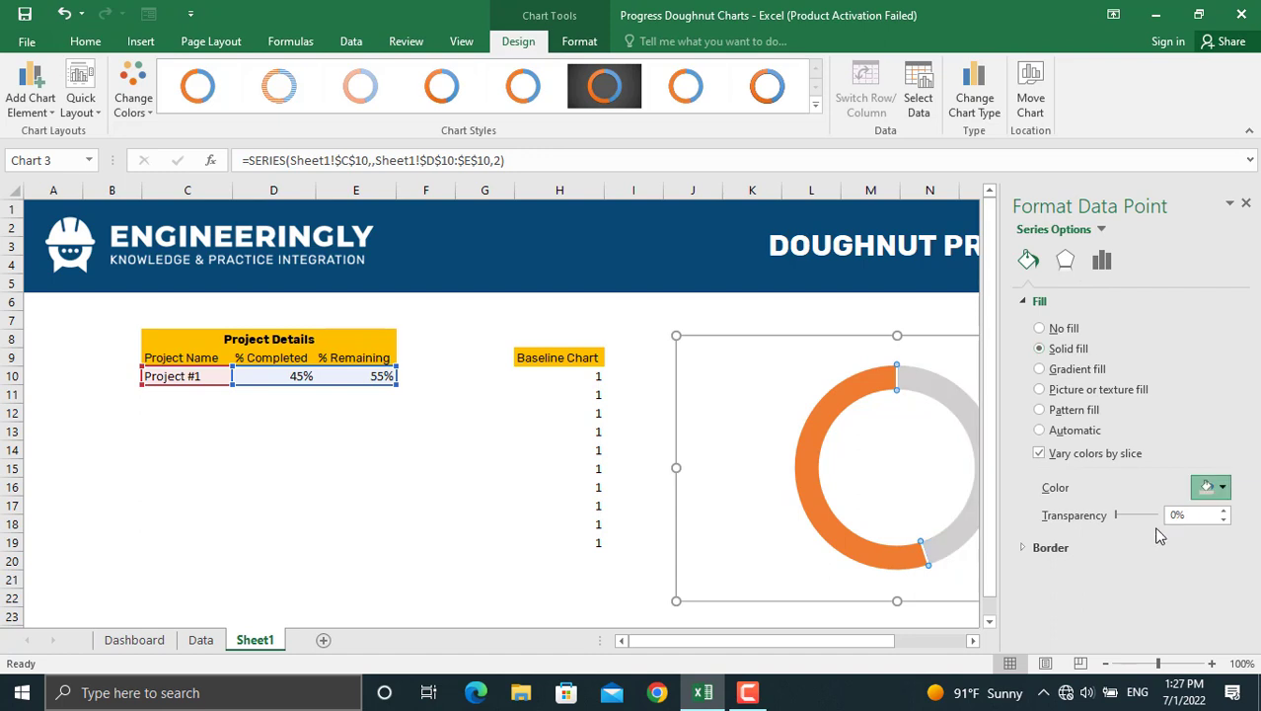
pyautogui.click(1157, 531)
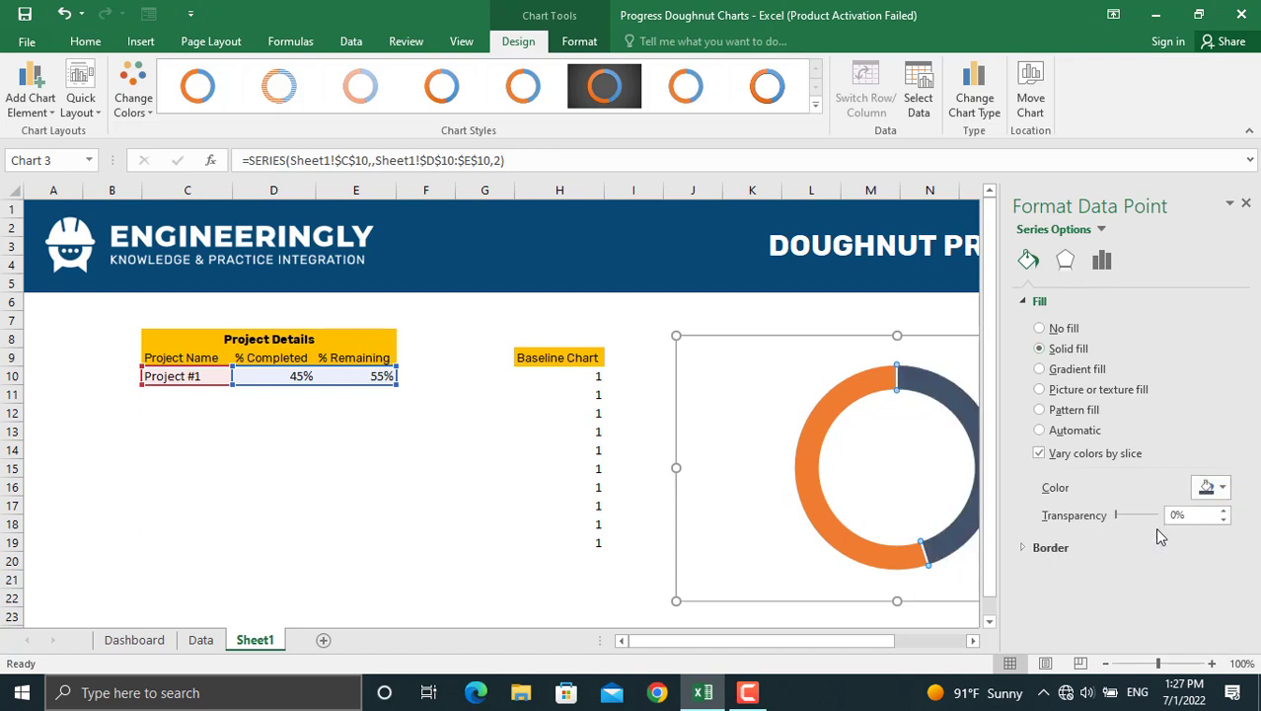
pyautogui.moveTo(1192, 517); pyautogui.dragTo(1167, 525)
pyautogui.write('35')
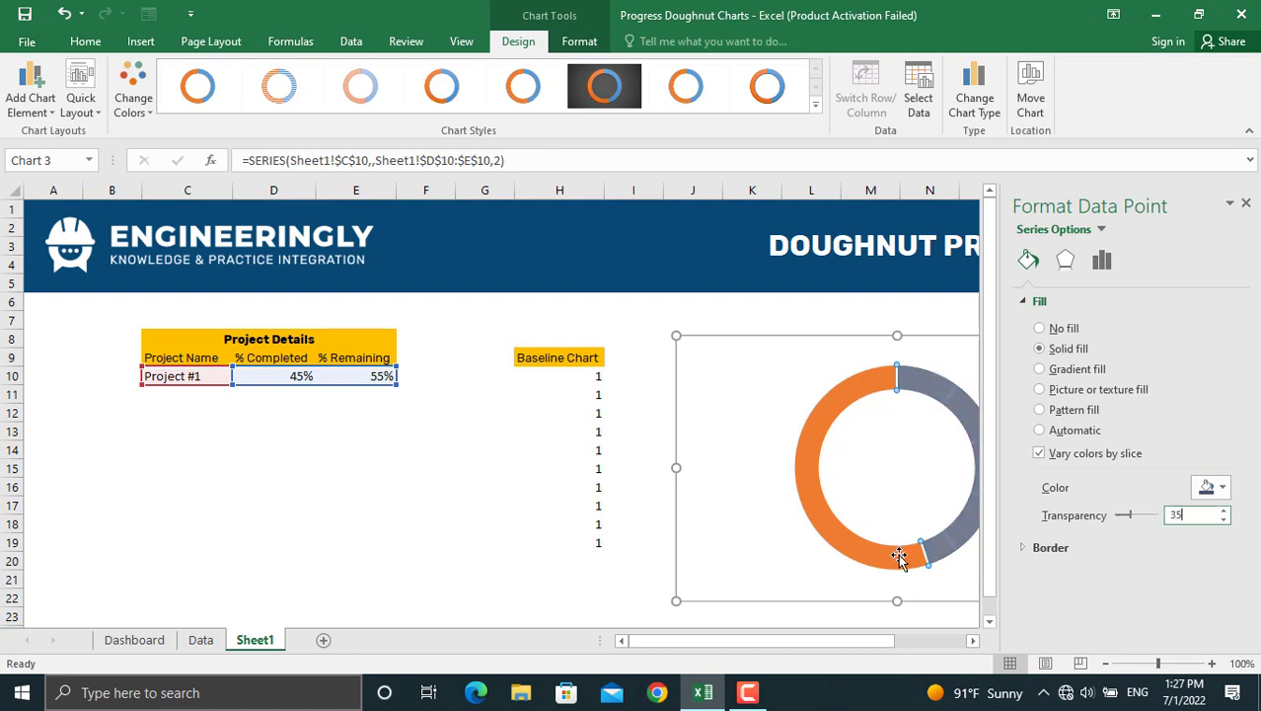
pyautogui.click(923, 531)
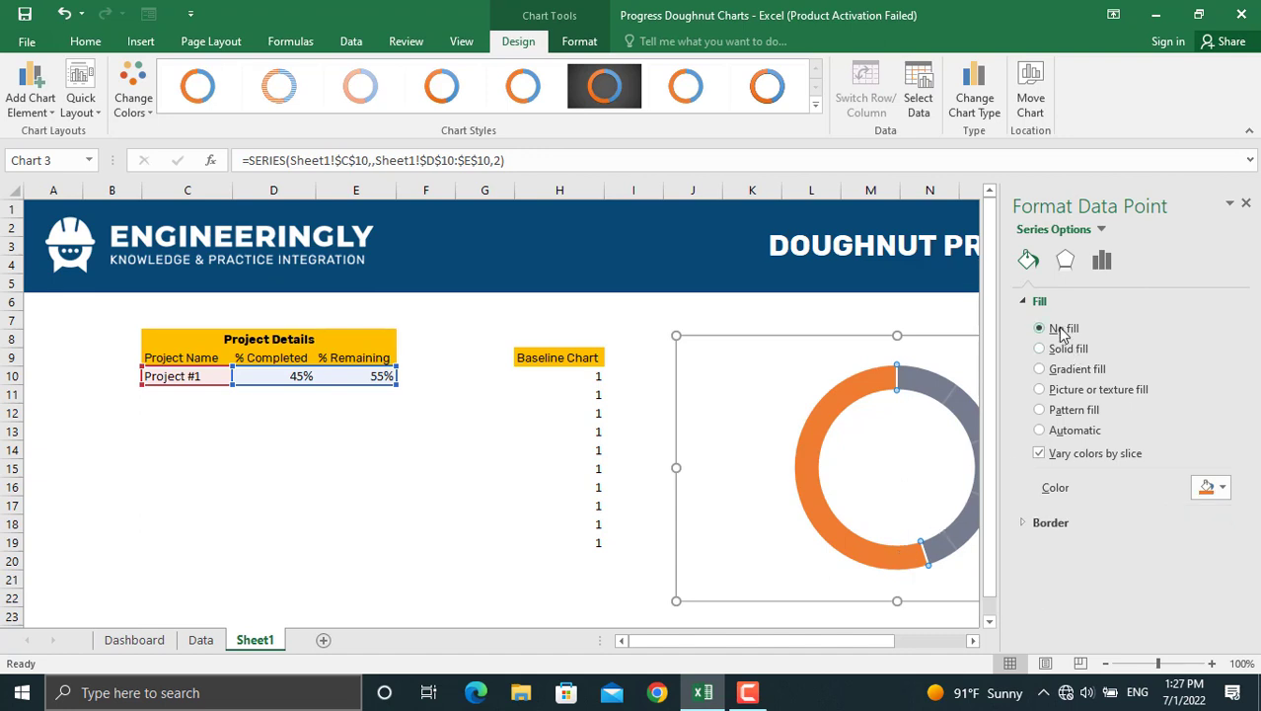
pyautogui.click(1245, 203)
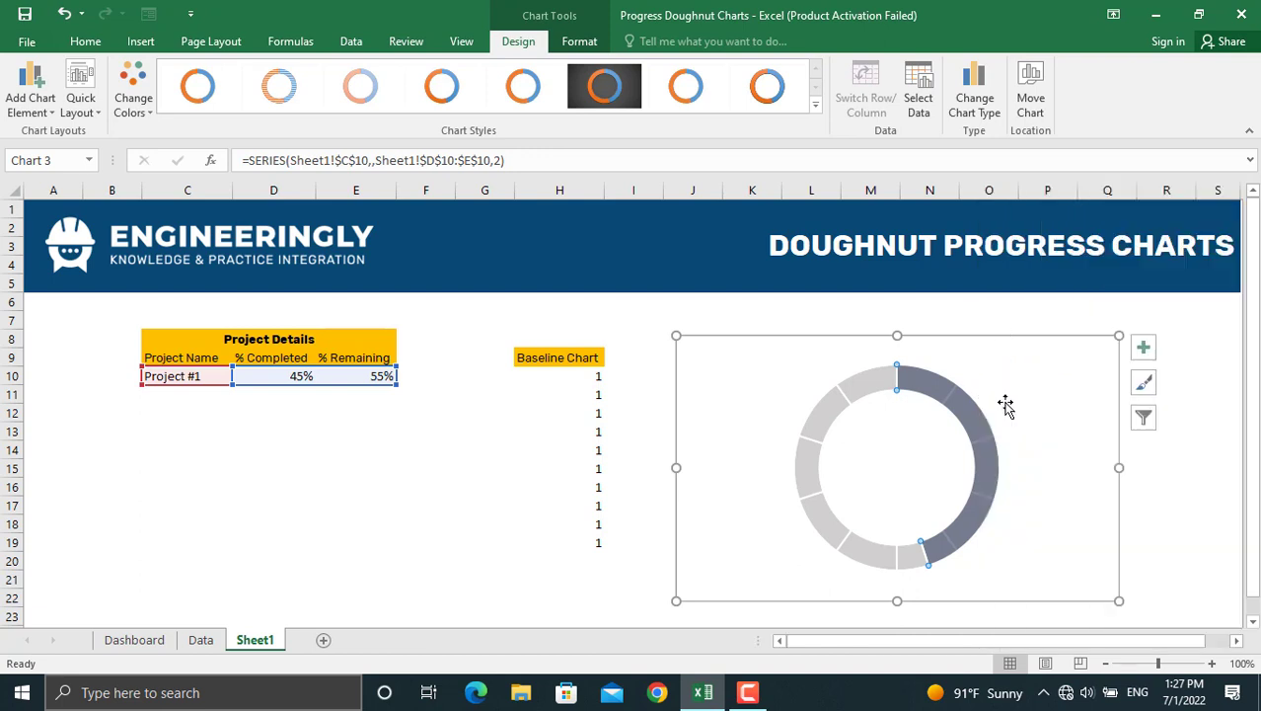
# Step: Change D10 to 60 so Project #1 shows 60% completed and 40% remaining
pyautogui.click(301, 376)
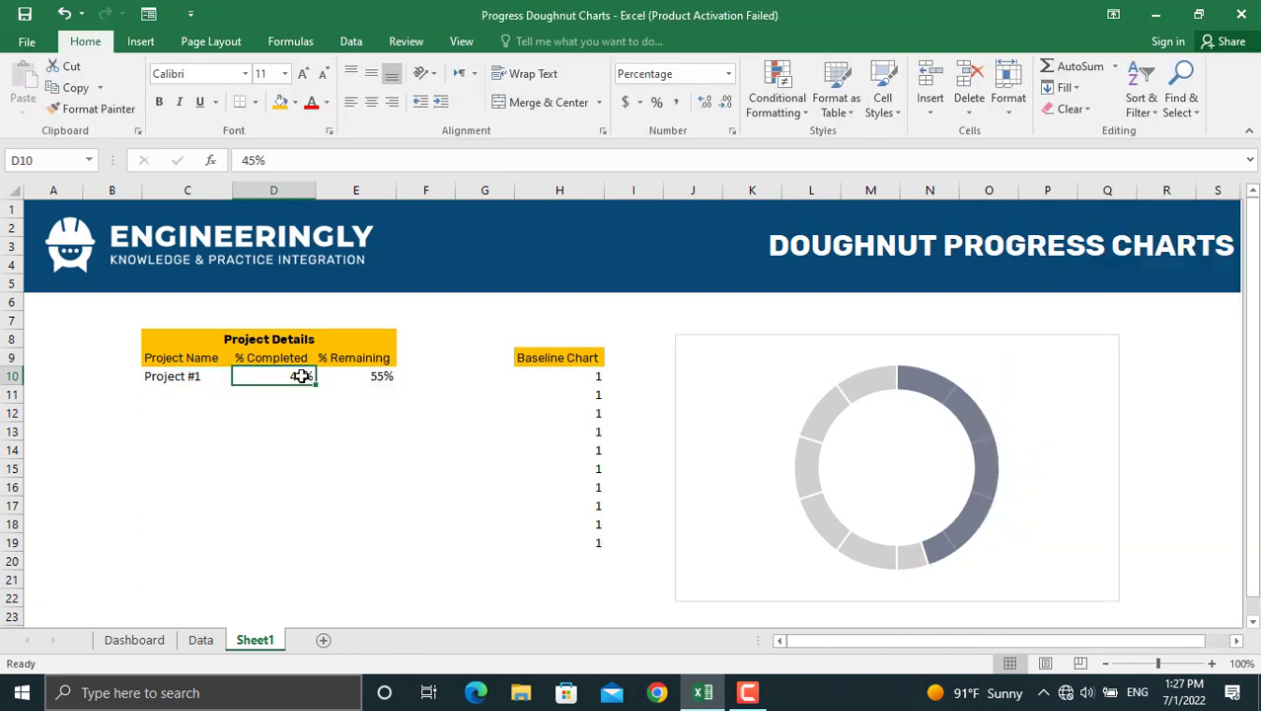
pyautogui.write('60')
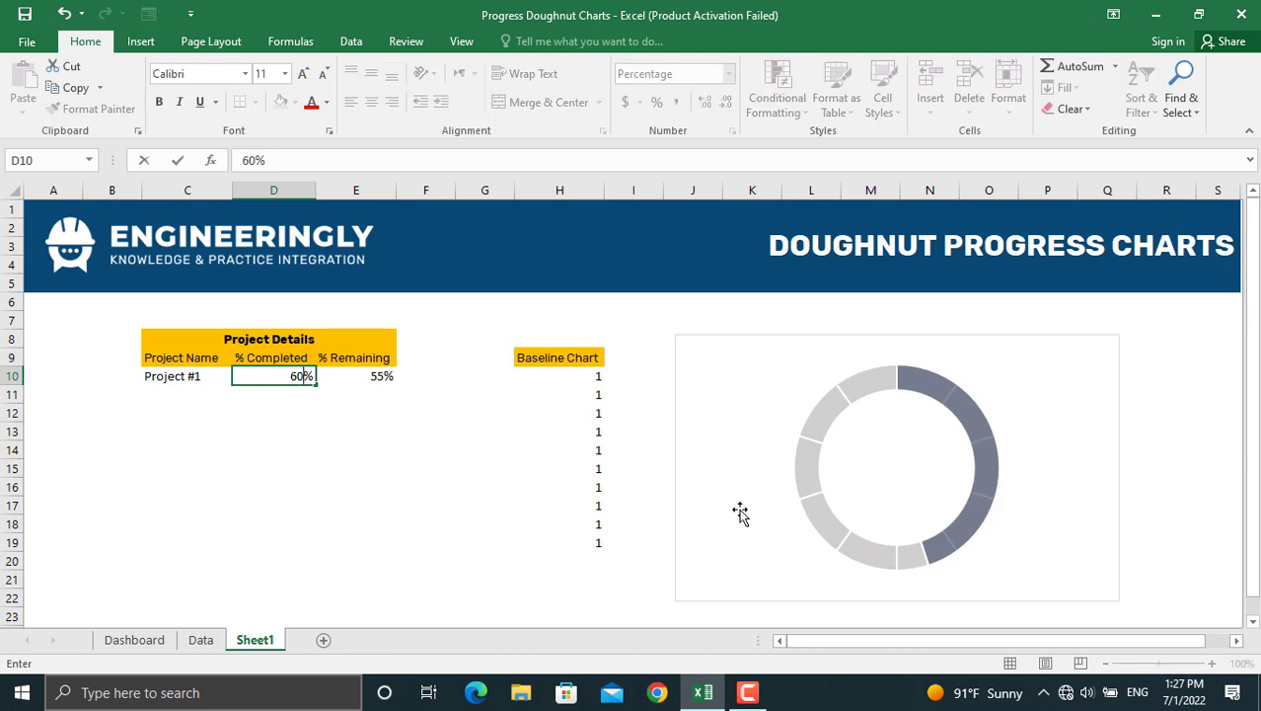
pyautogui.press('Return')
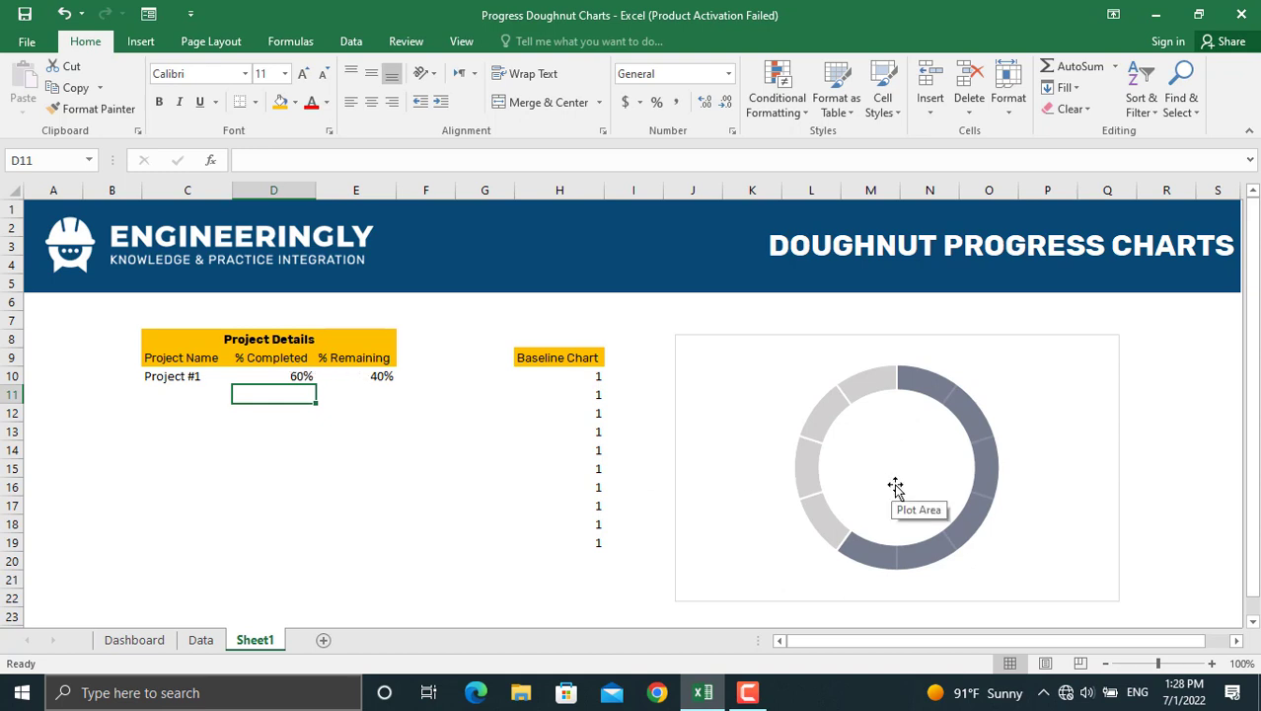
# Step: Draw a text box in the doughnut's centre and link it to cell D10
pyautogui.click(1044, 338)
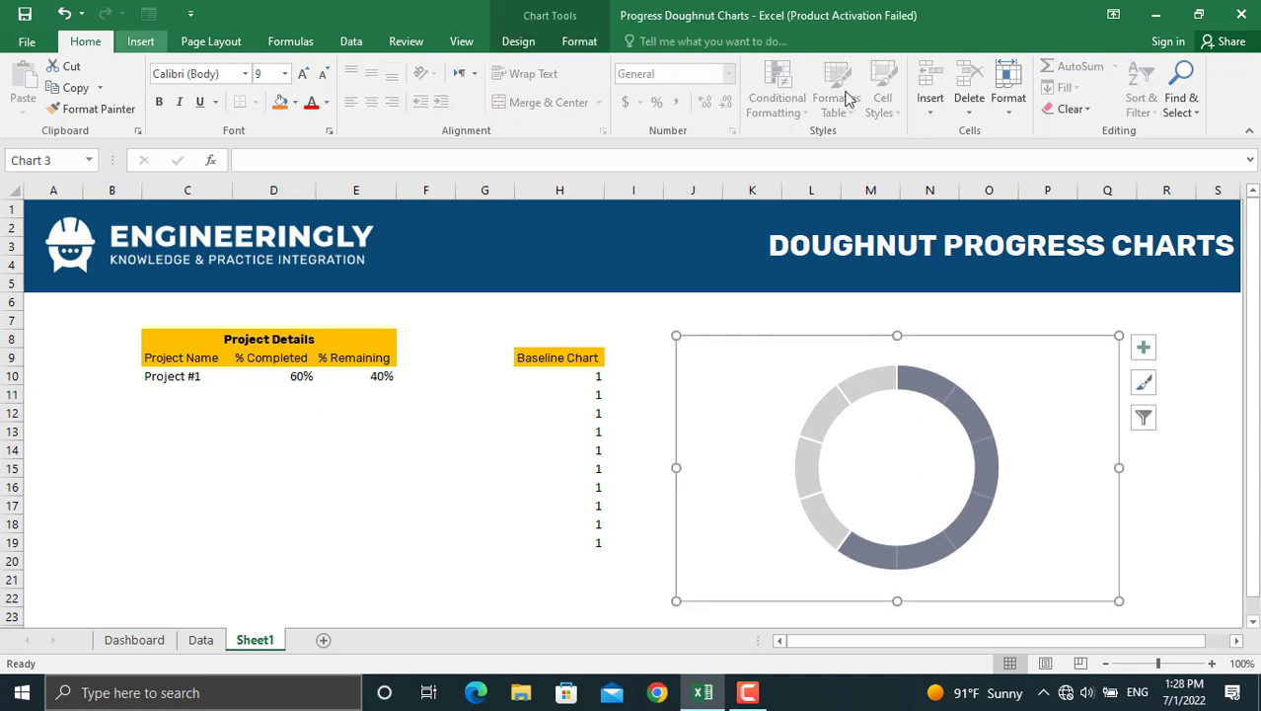
pyautogui.scroll(-1, 987, 89)
pyautogui.click(1001, 89)
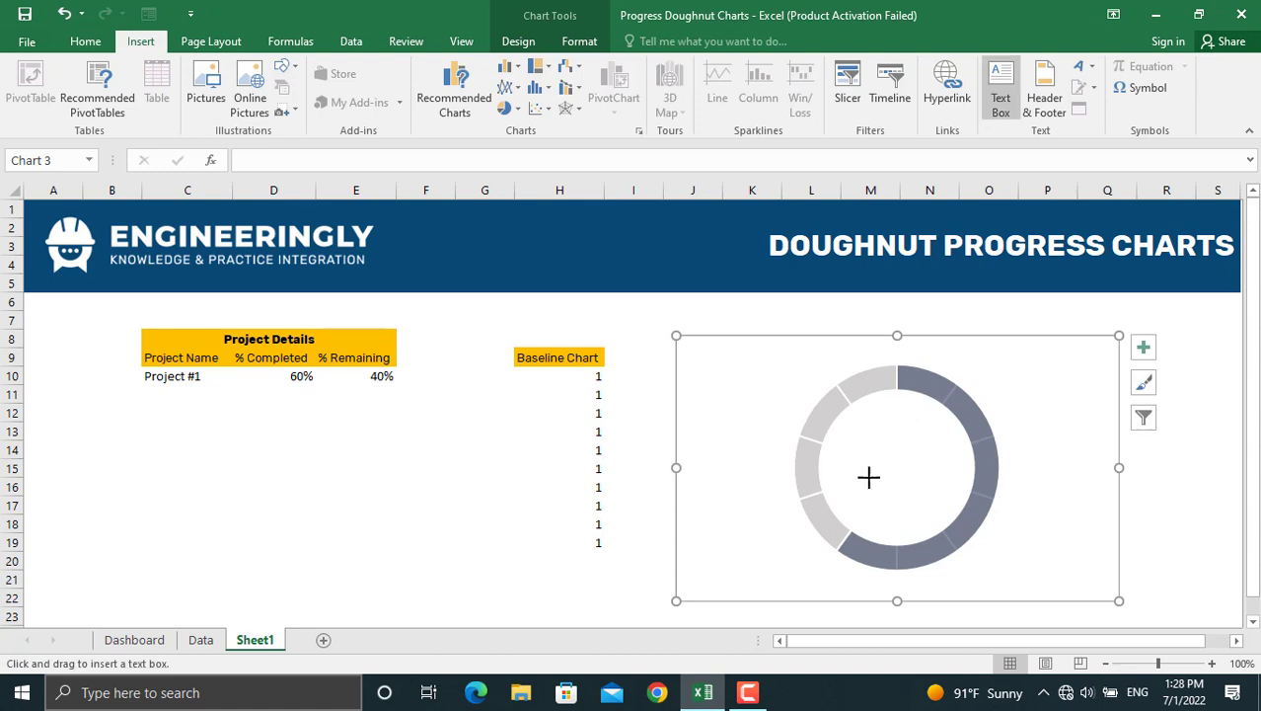
pyautogui.moveTo(862, 470); pyautogui.dragTo(947, 510)
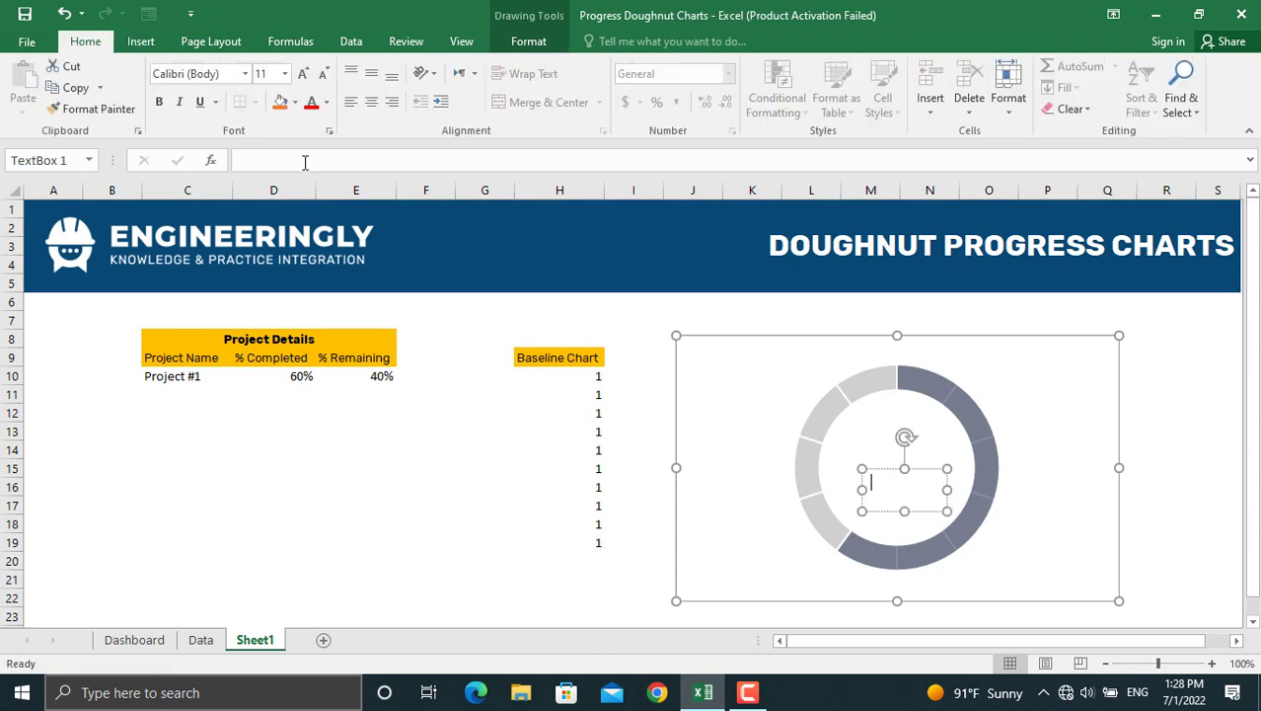
pyautogui.click(305, 161)
pyautogui.write('=')
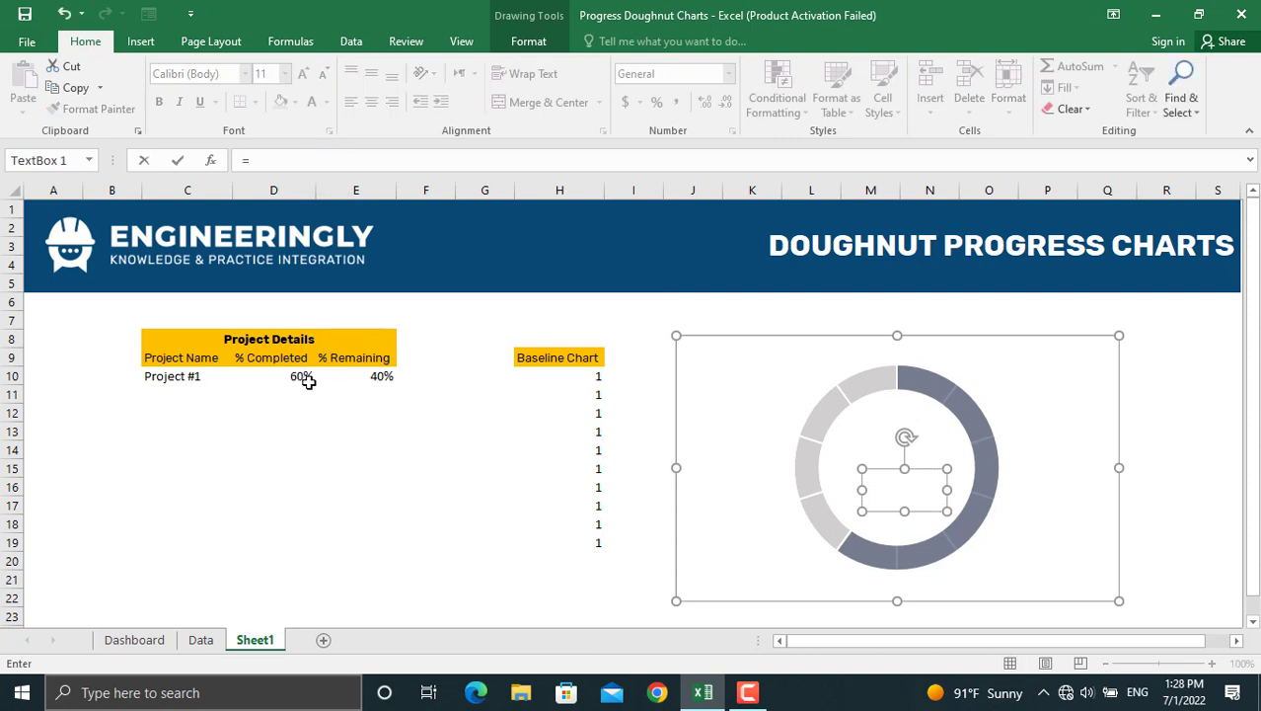
pyautogui.click(296, 377)
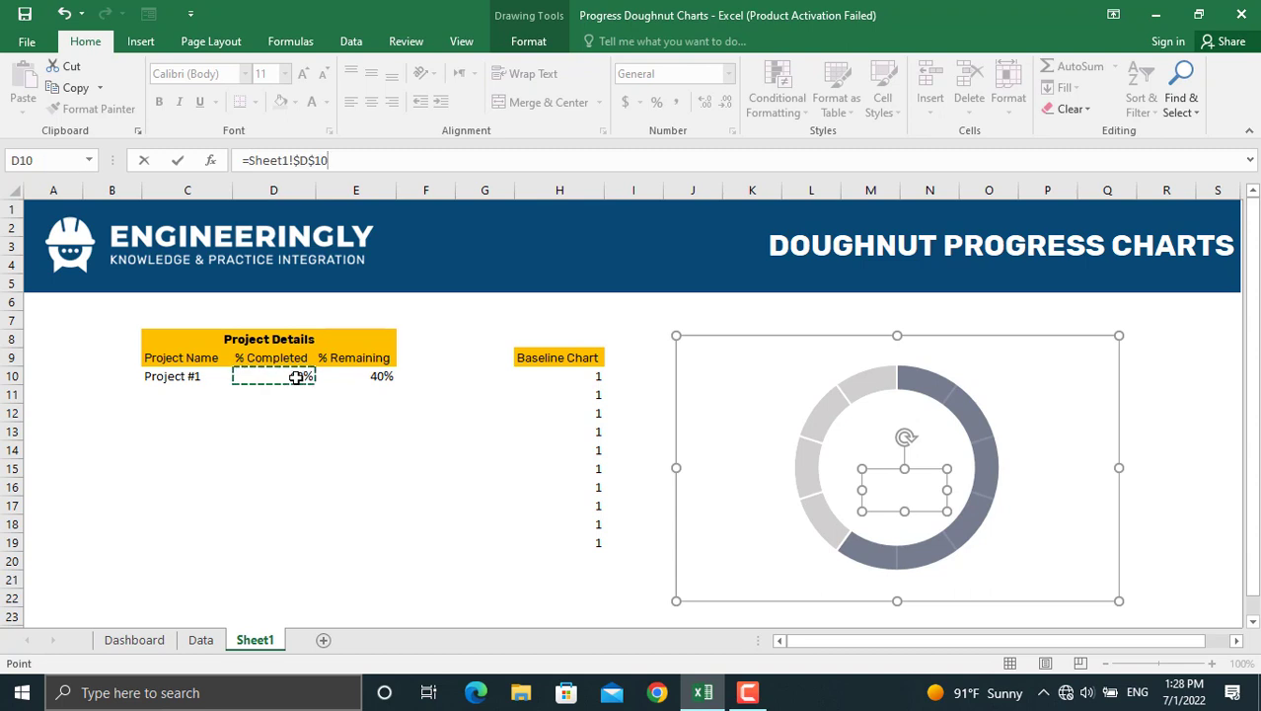
pyautogui.press('Return')
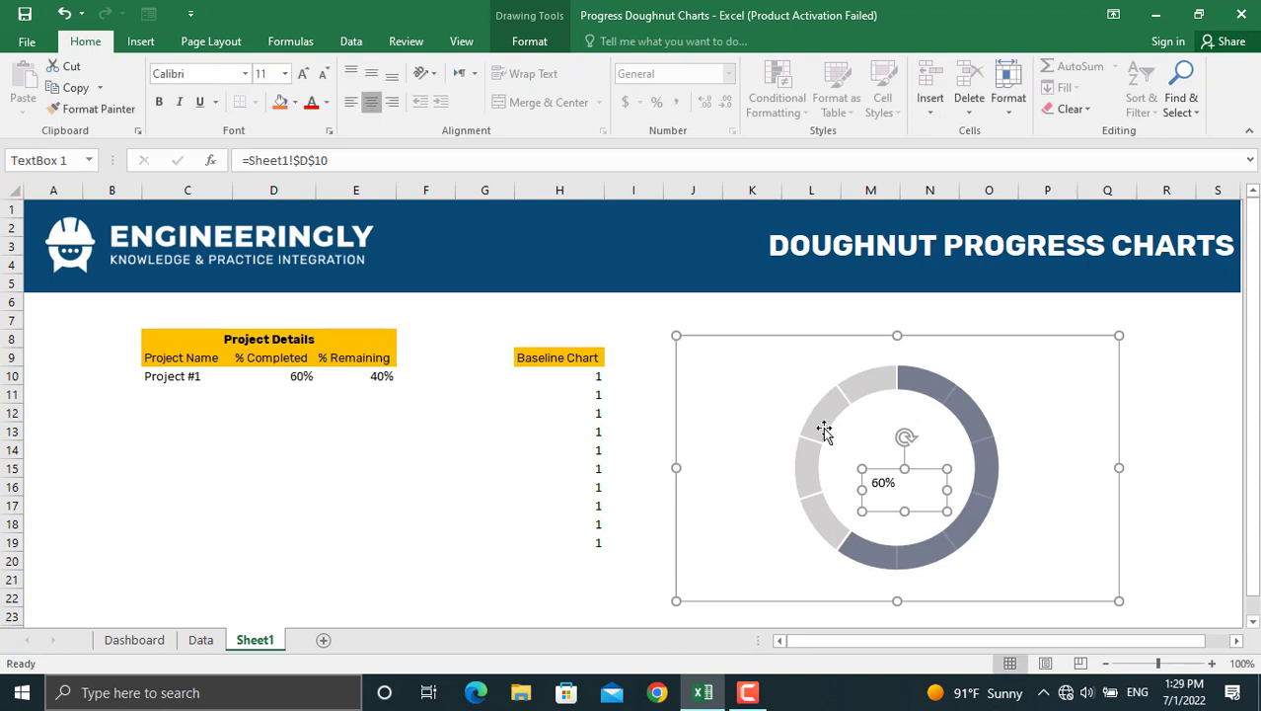
# Step: Format the percentage label centred and middle-aligned, size 16, bold and red
pyautogui.click(373, 104)
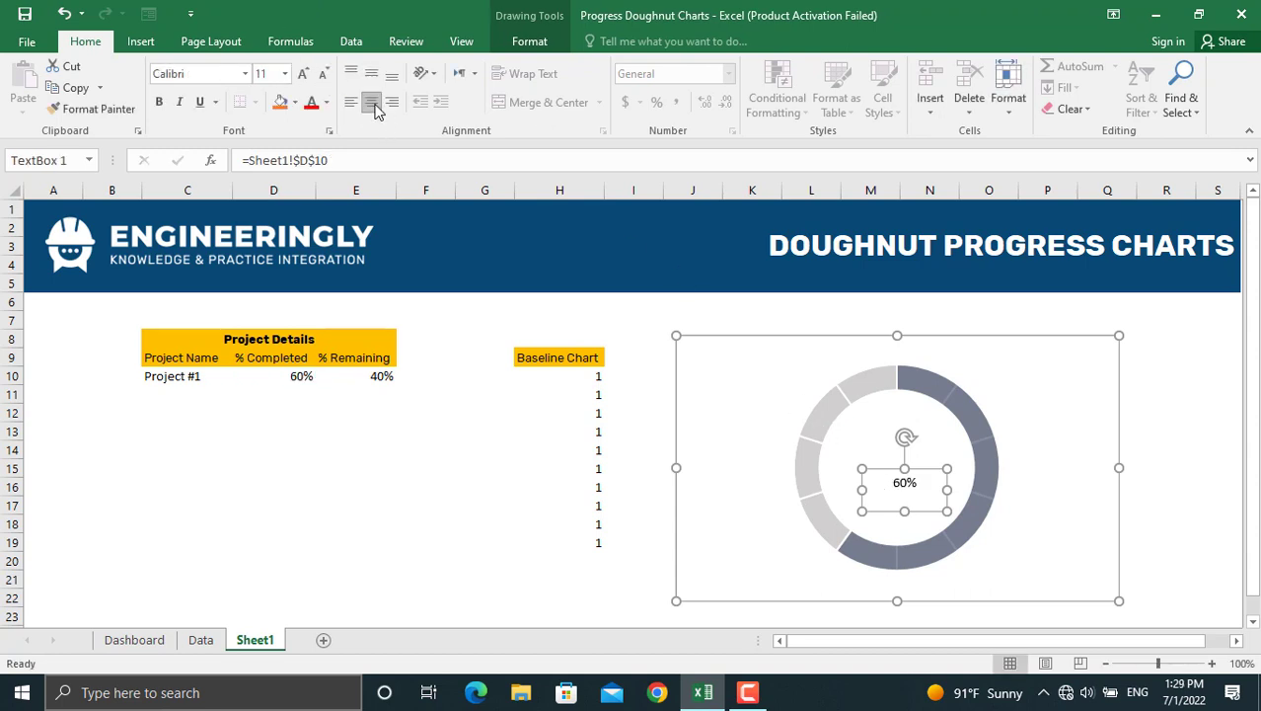
pyautogui.click(375, 82)
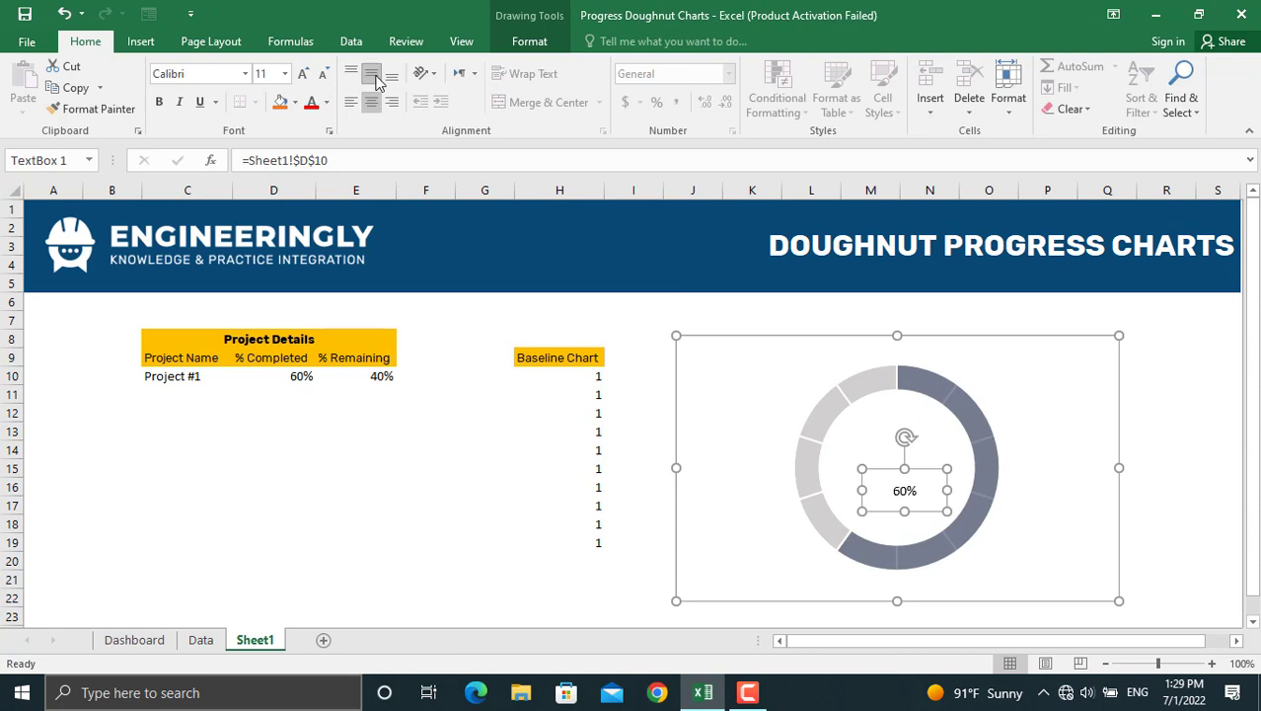
pyautogui.click(284, 73)
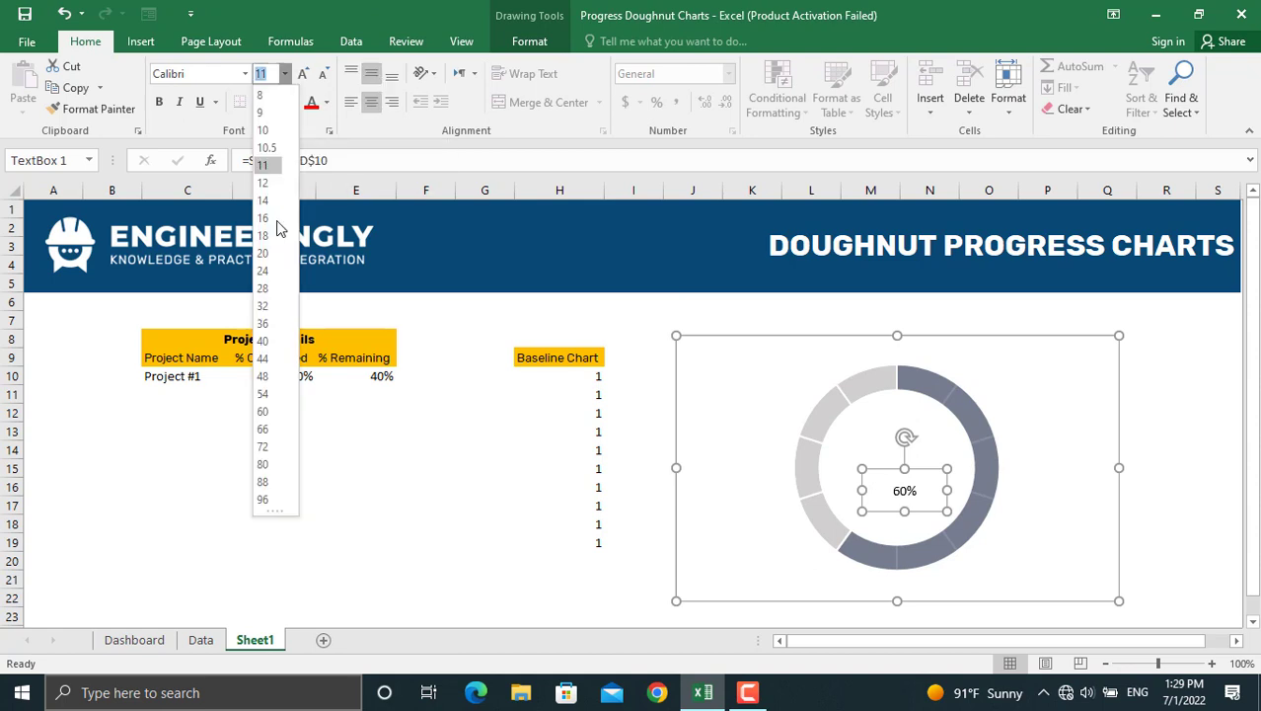
pyautogui.click(277, 221)
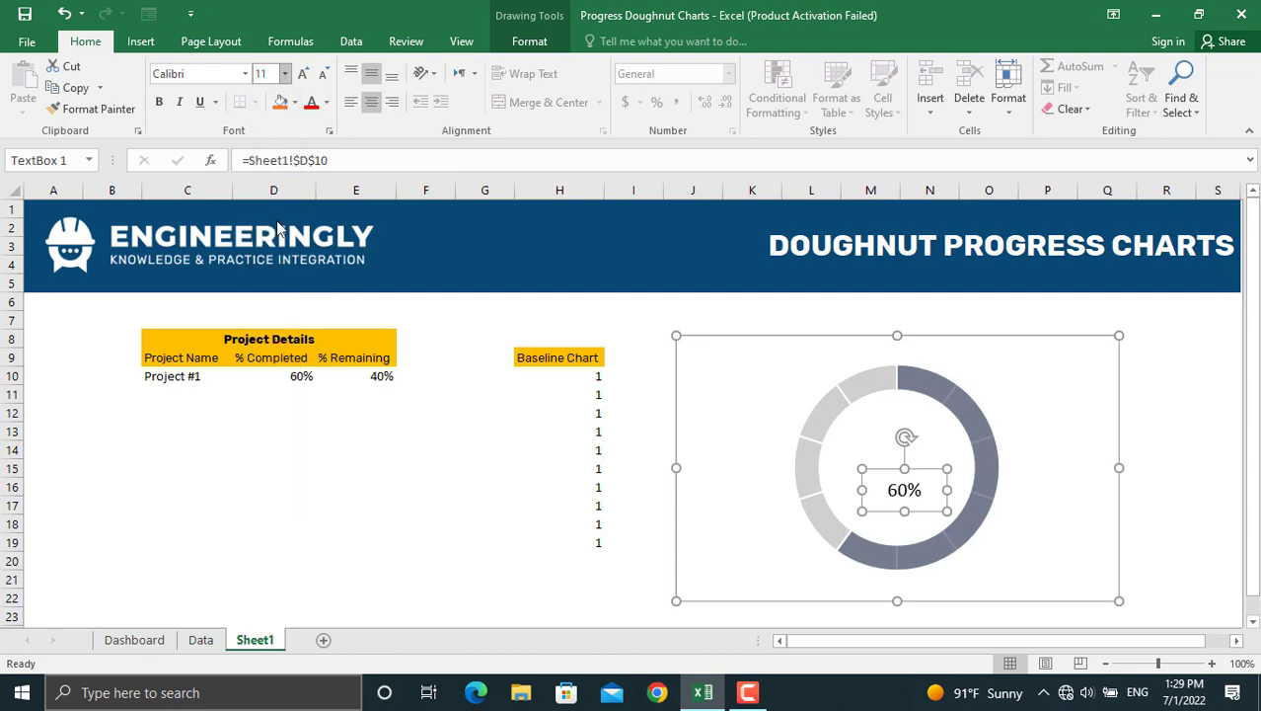
pyautogui.click(159, 102)
pyautogui.click(311, 102)
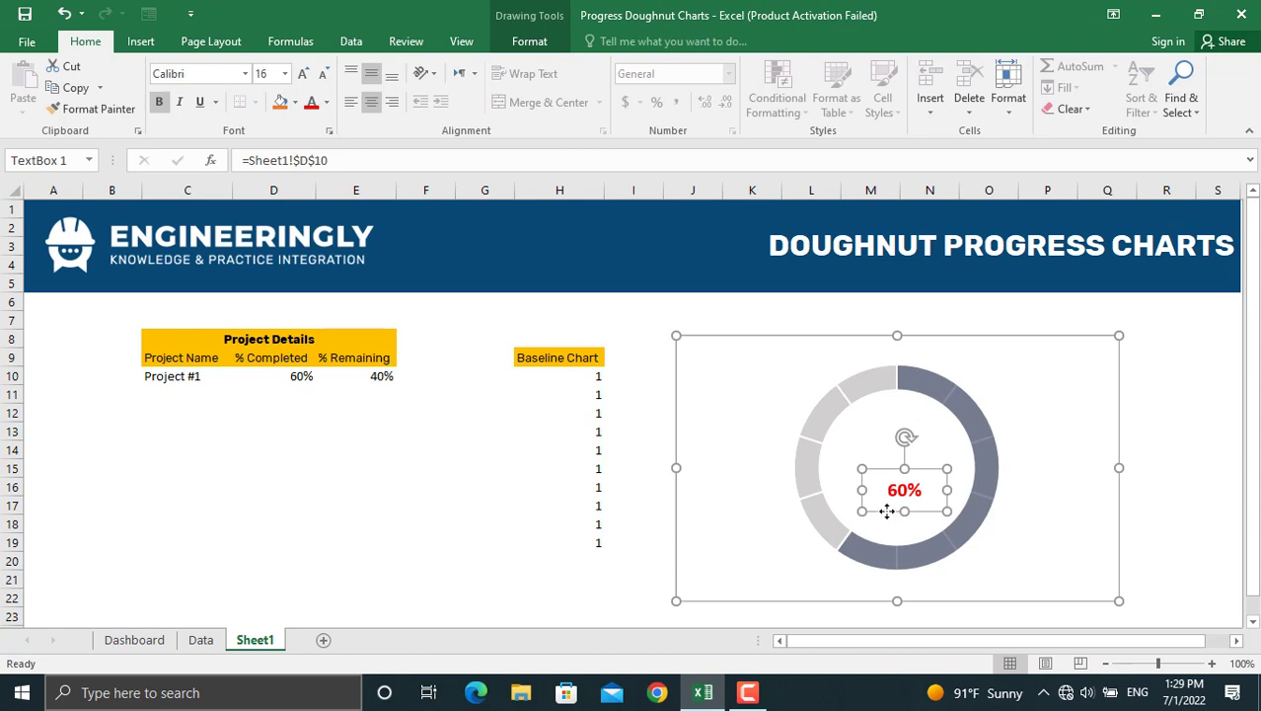
pyautogui.moveTo(889, 511); pyautogui.dragTo(880, 511)
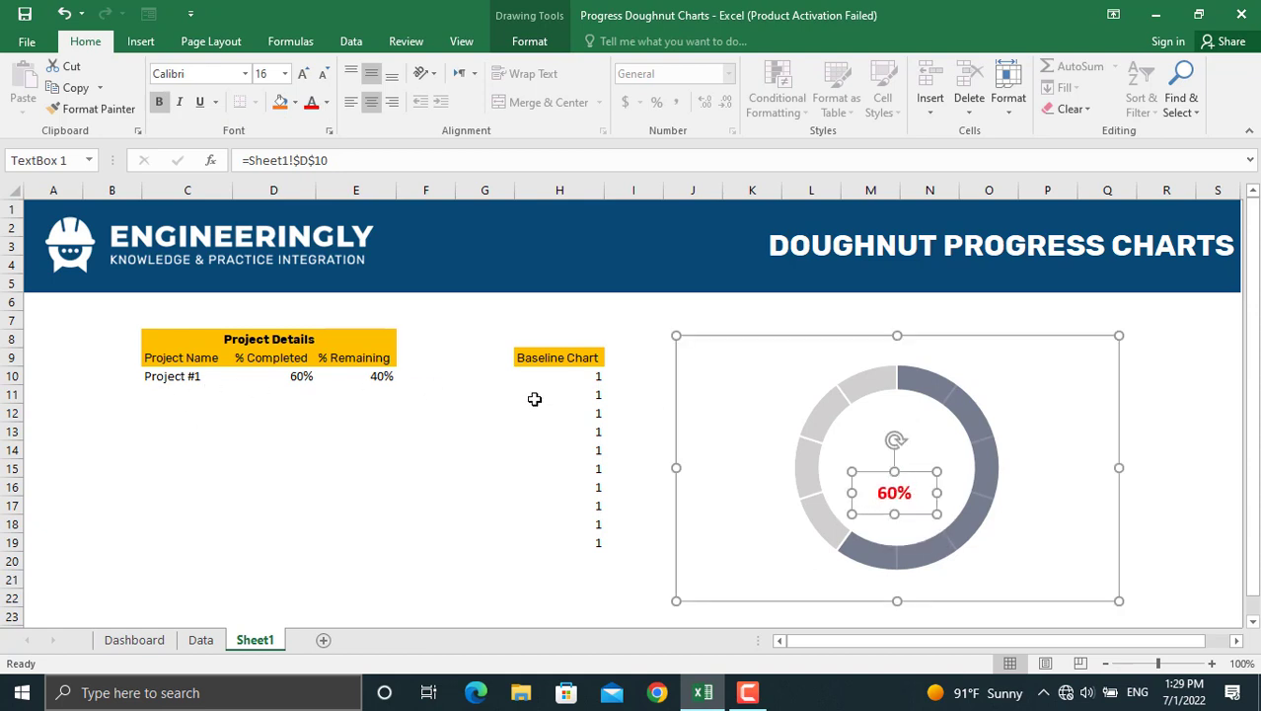
# Step: Draw a second text box above the percentage label and link it to C10 with =Sheet1!$C$10
pyautogui.click(138, 44)
pyautogui.click(1001, 97)
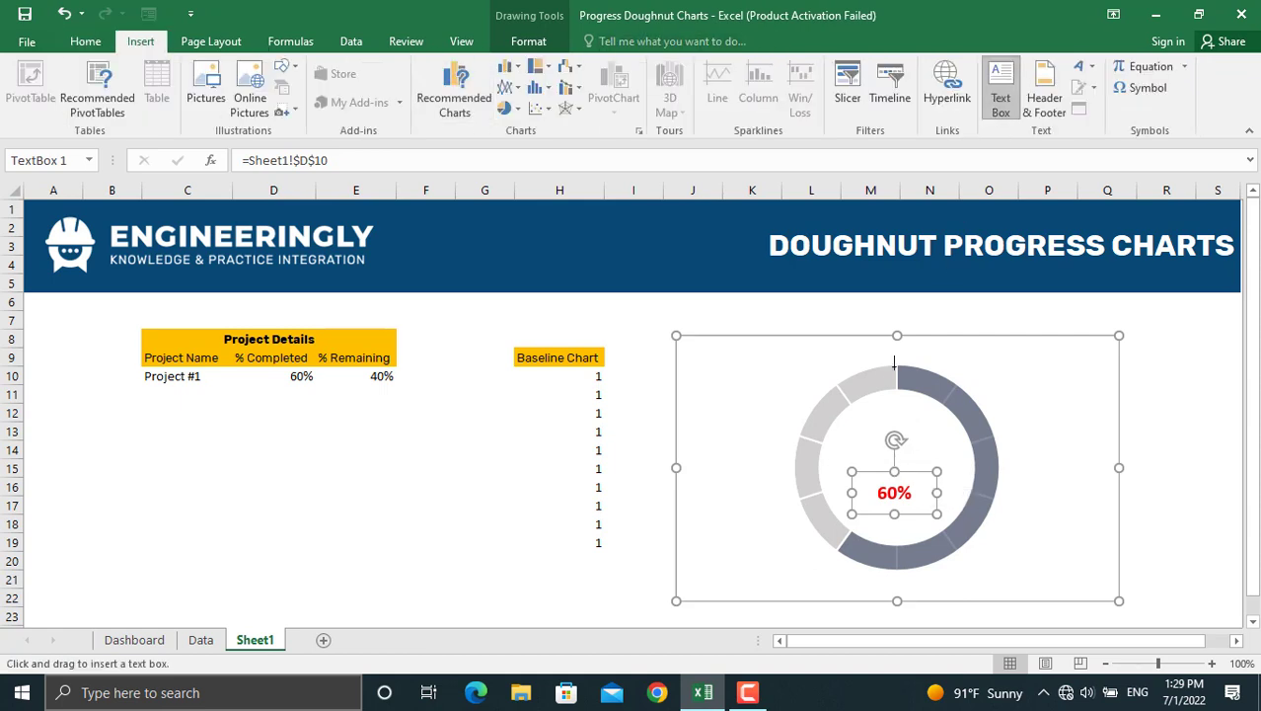
pyautogui.moveTo(851, 415); pyautogui.dragTo(936, 457)
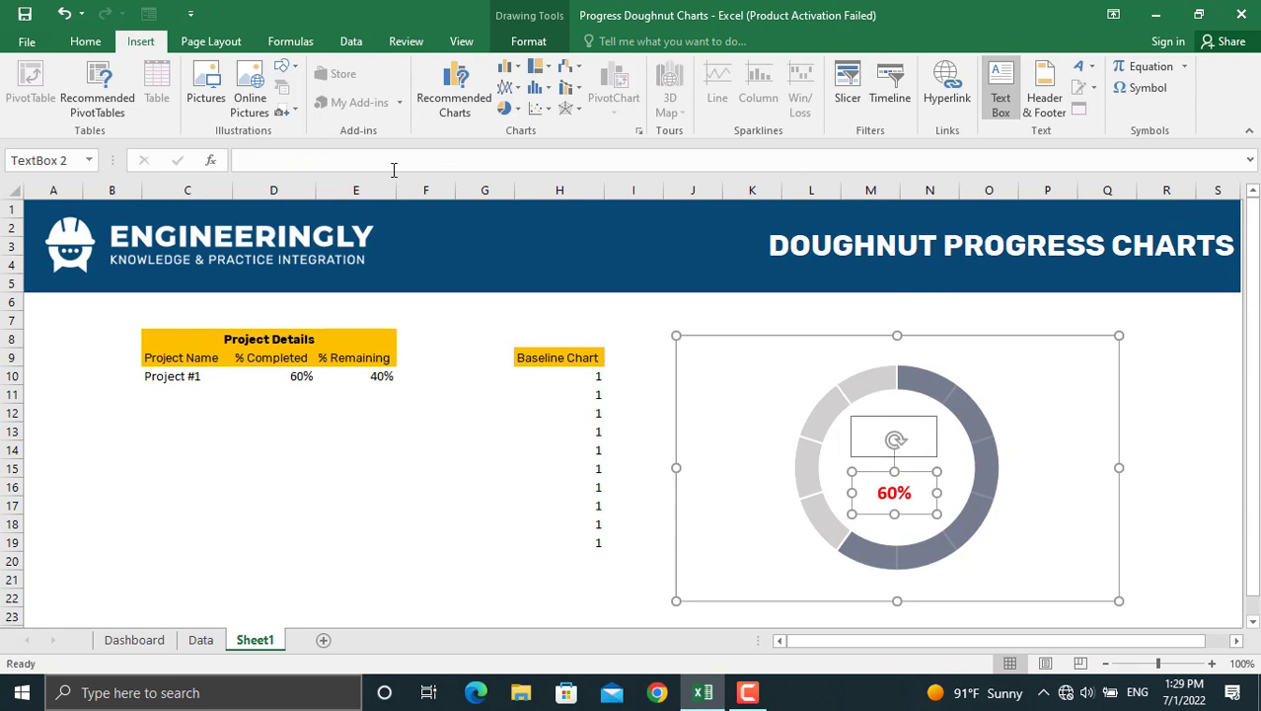
pyautogui.click(257, 159)
pyautogui.write('=')
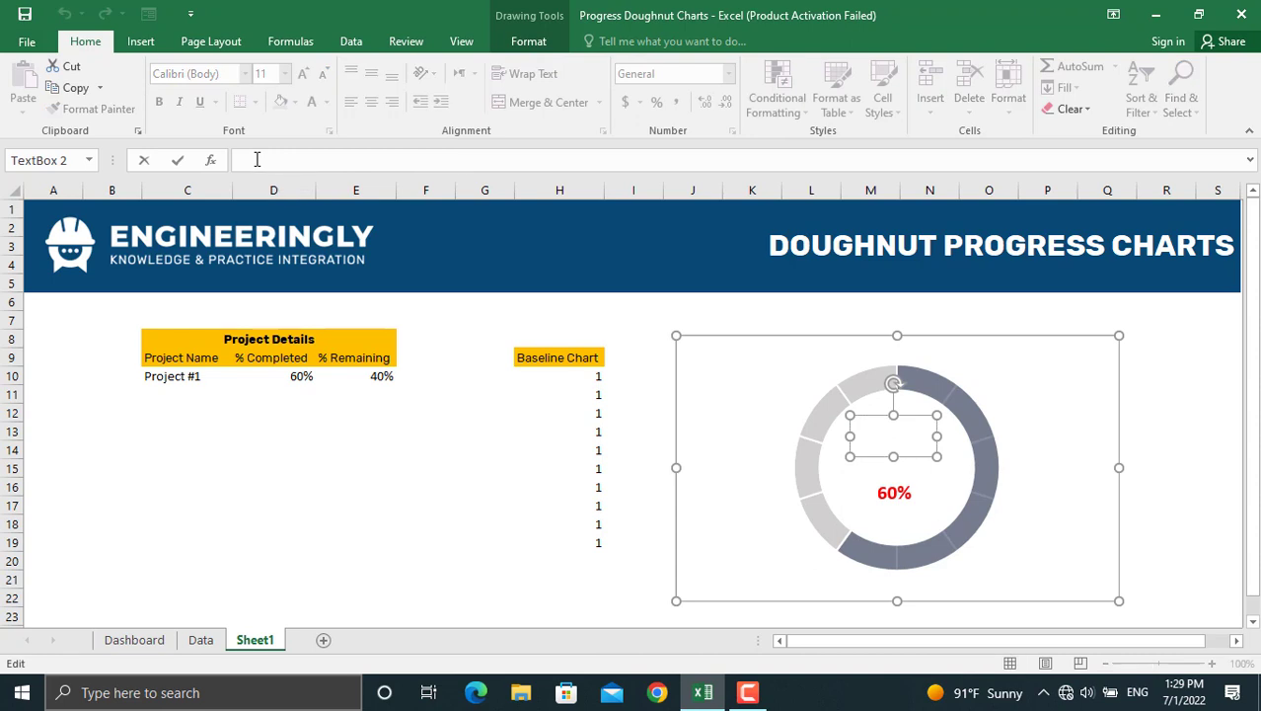
pyautogui.click(188, 382)
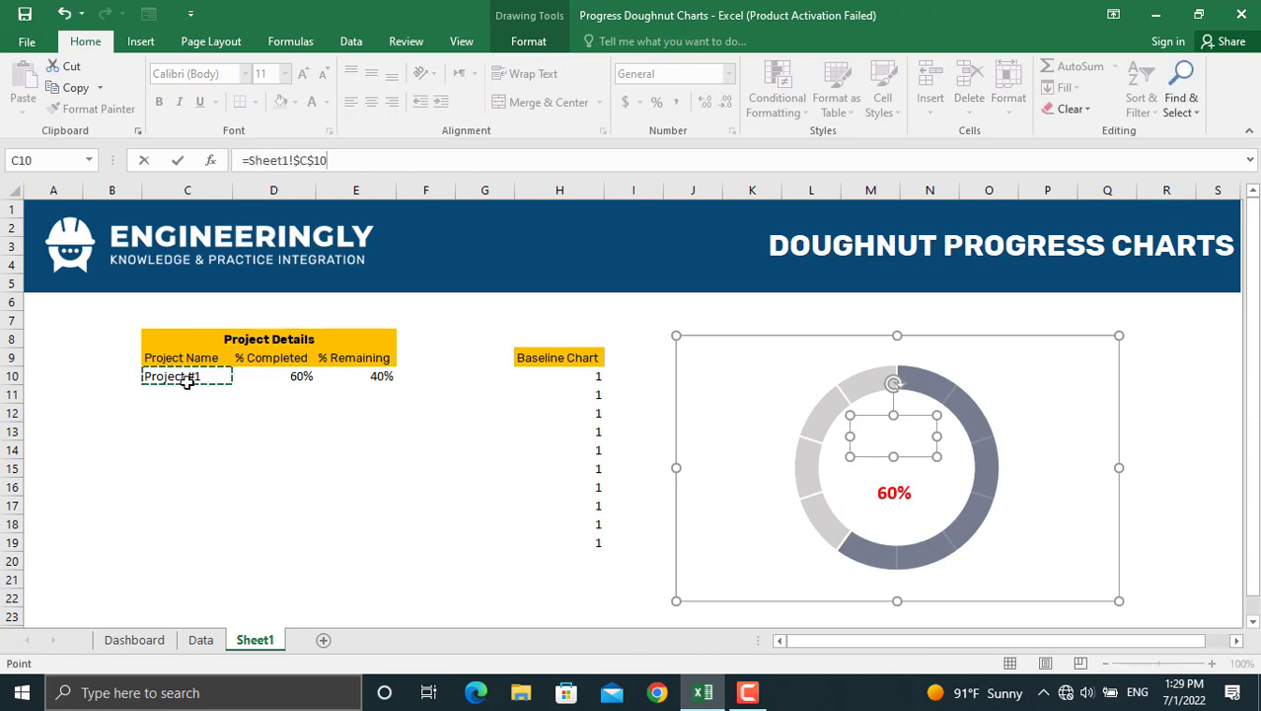
pyautogui.press('Return')
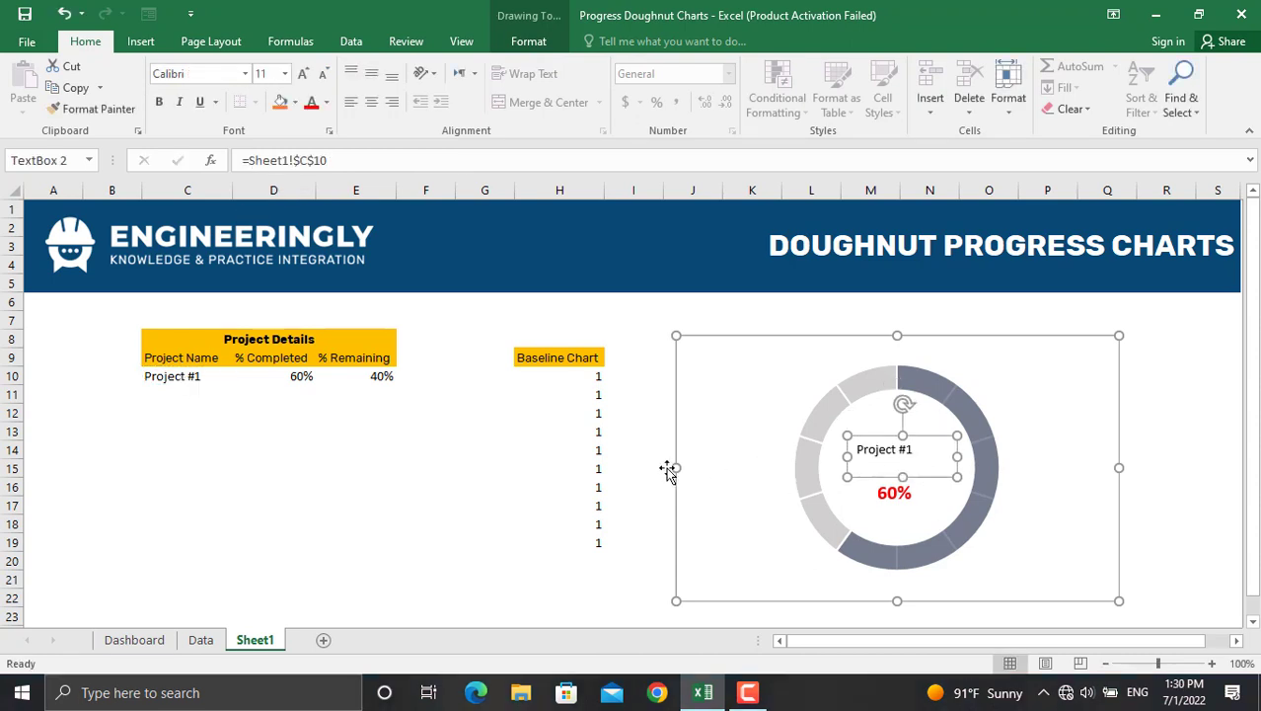
# Step: Rename the project in C10 to Project HQH and set D10's completion to 75%
pyautogui.click(199, 377)
pyautogui.doubleClick(205, 377)
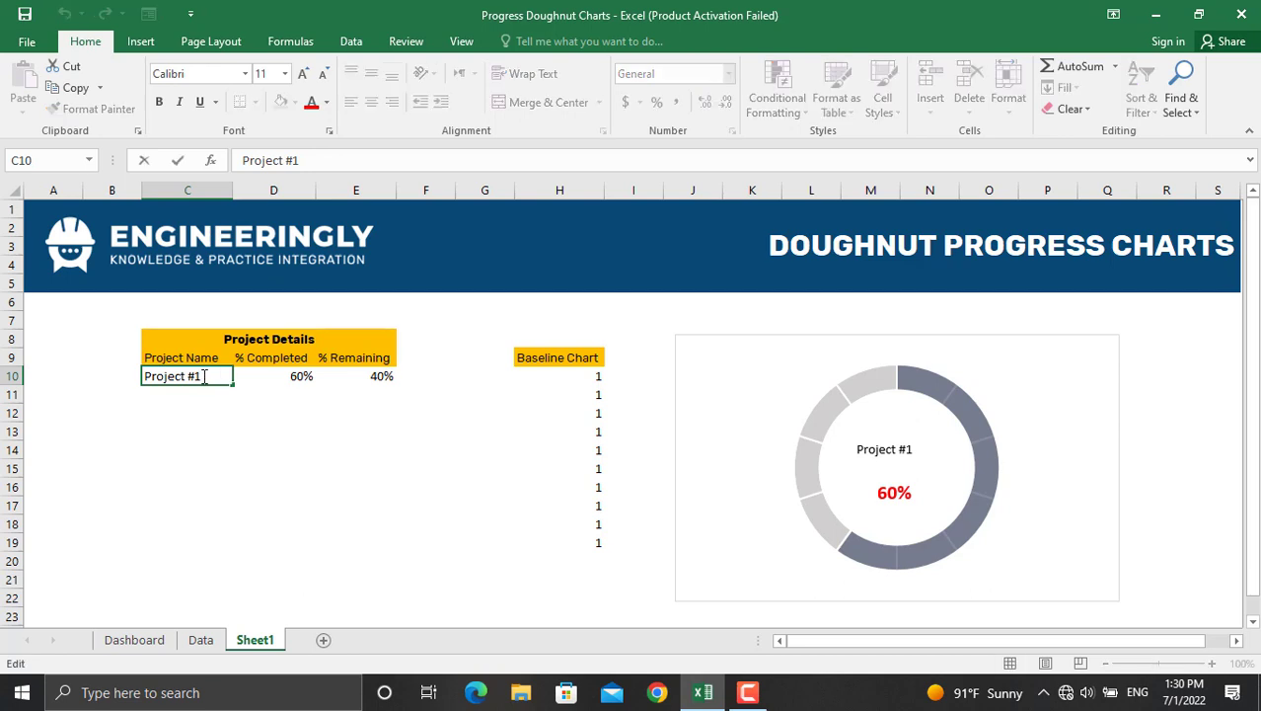
pyautogui.write('HQH')
pyautogui.press('Return')
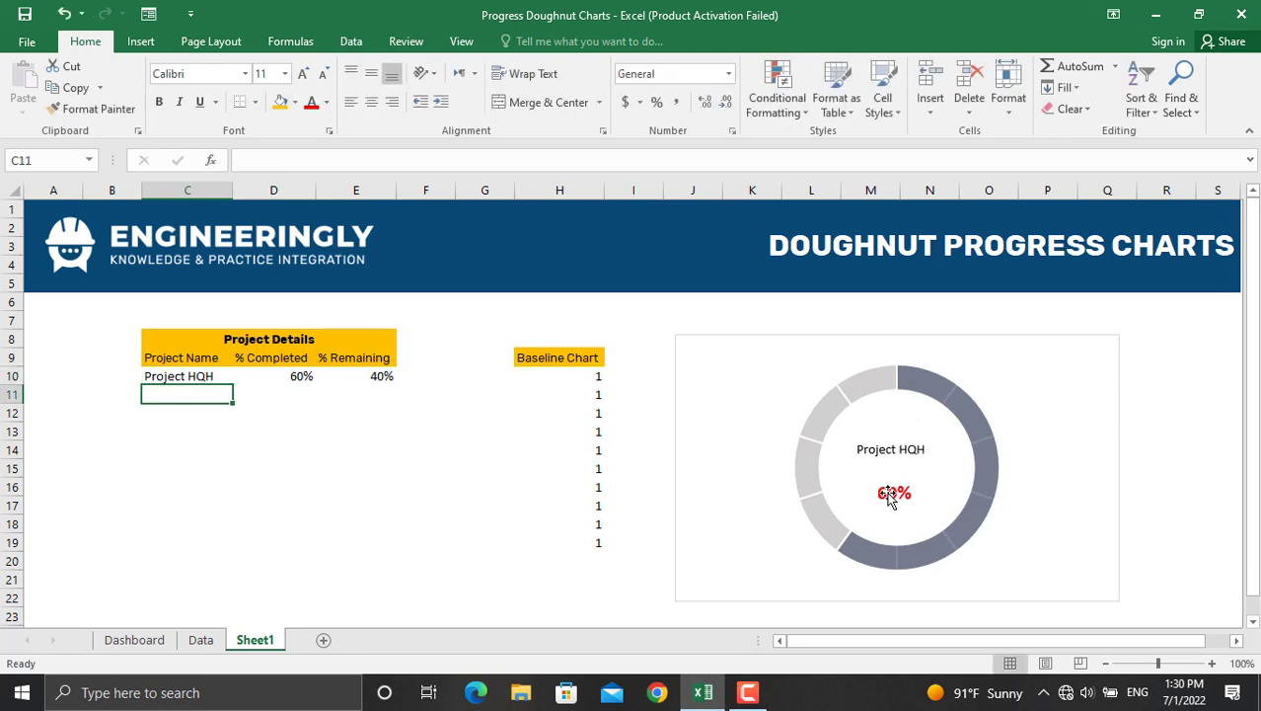
pyautogui.click(286, 382)
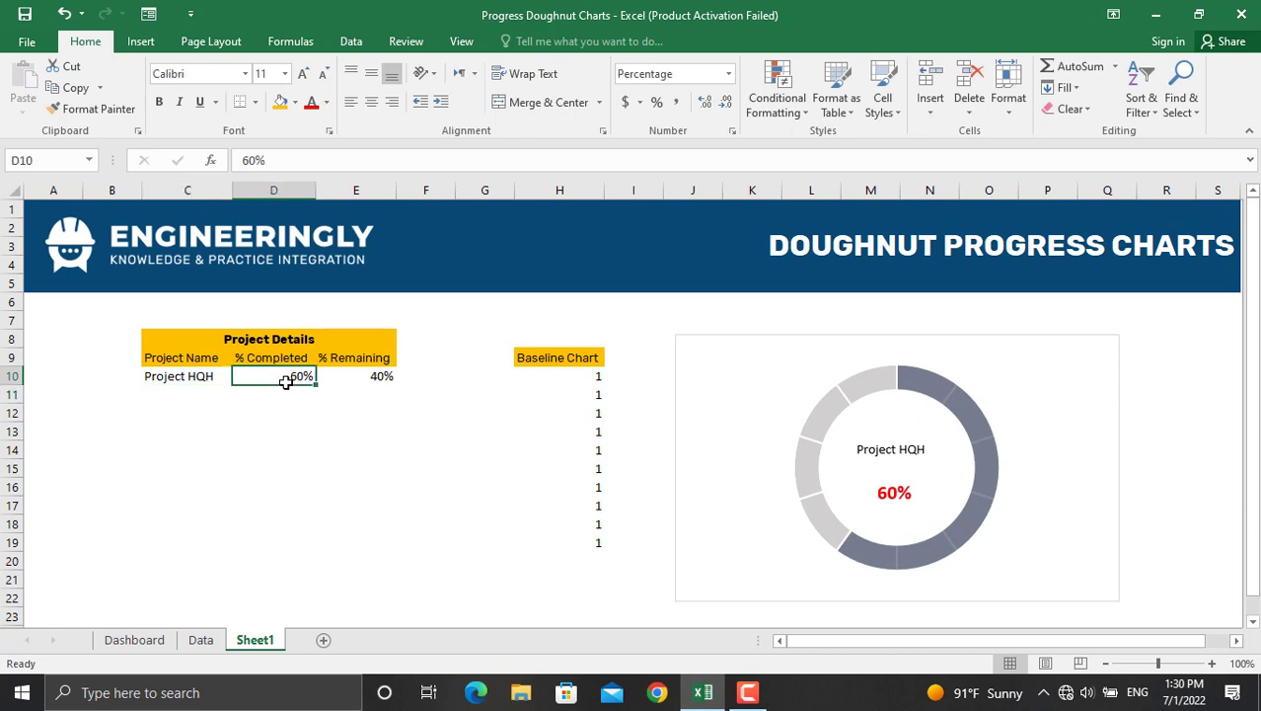
pyautogui.write('75')
pyautogui.press('Return')
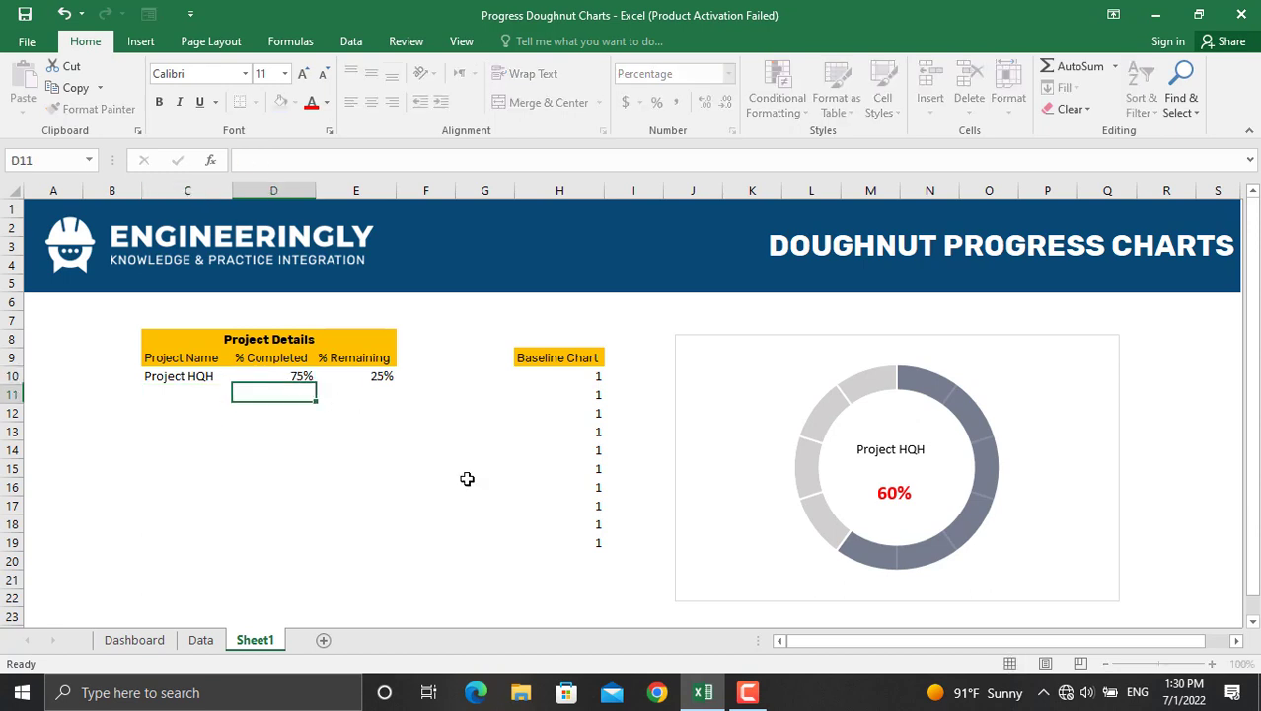